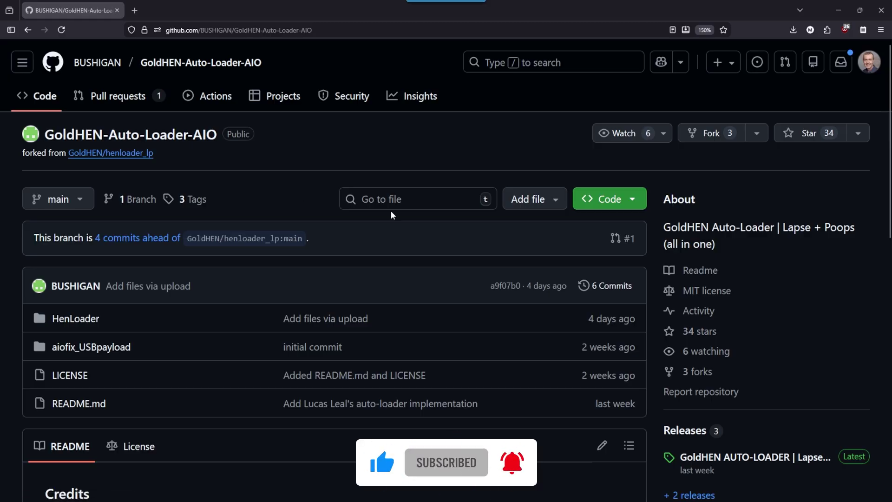
# Go to the GoldHEN-Auto-Loader-AIO Releases page and expand the Deluxe 1.5 assets list.
pyautogui.scroll(-6, 433, 230)
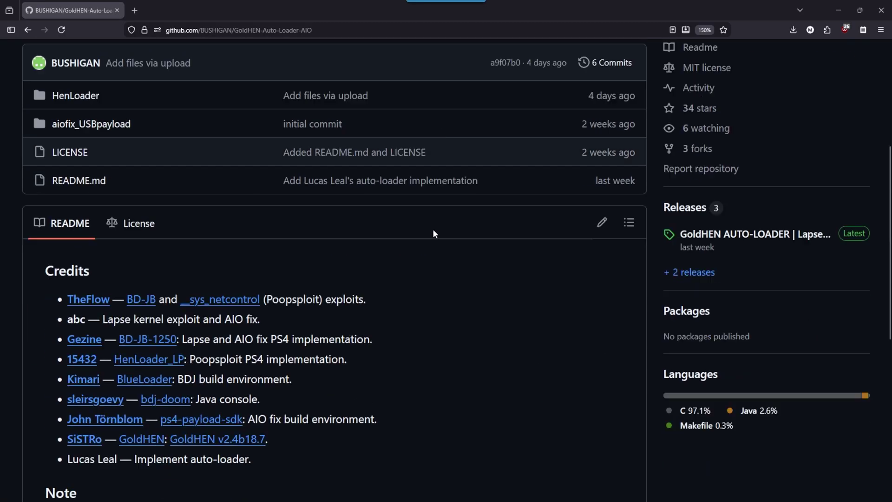
pyautogui.scroll(-2, 430, 241)
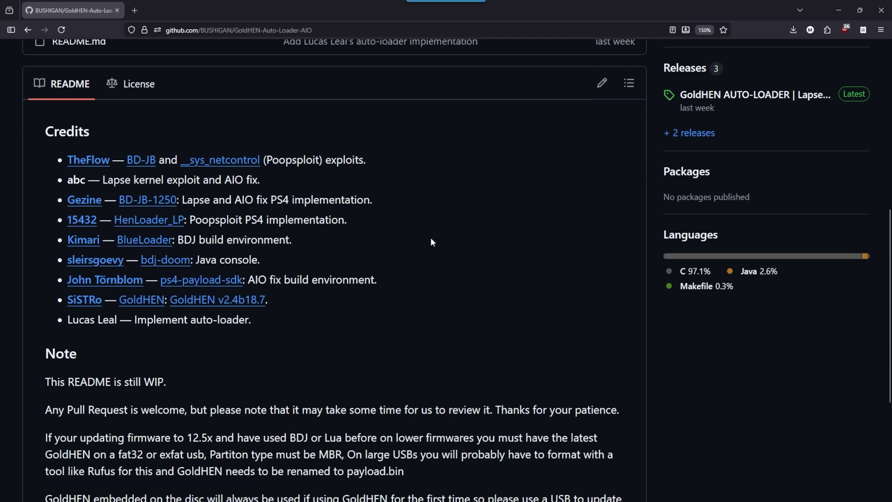
pyautogui.scroll(-5, 432, 242)
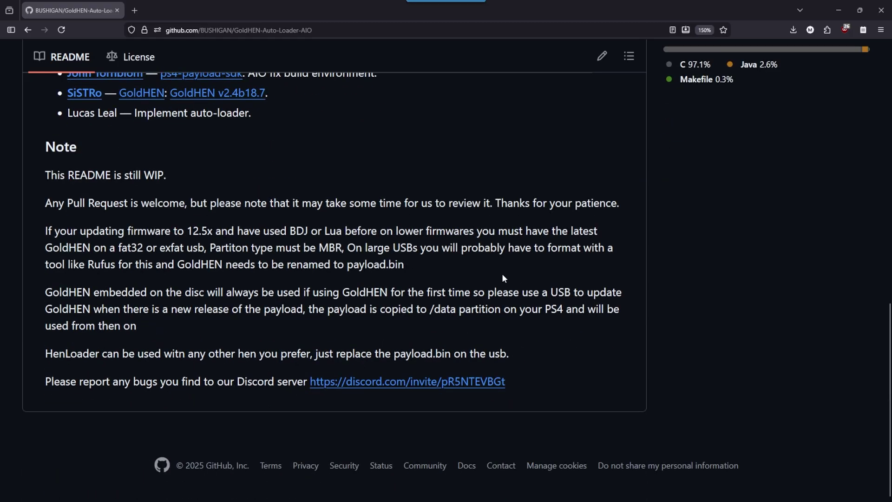
pyautogui.scroll(15, 570, 284)
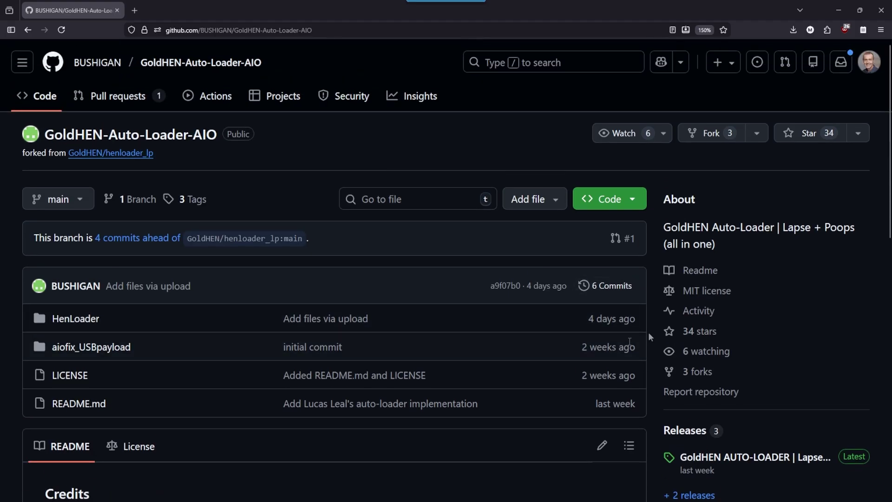
pyautogui.click(695, 437)
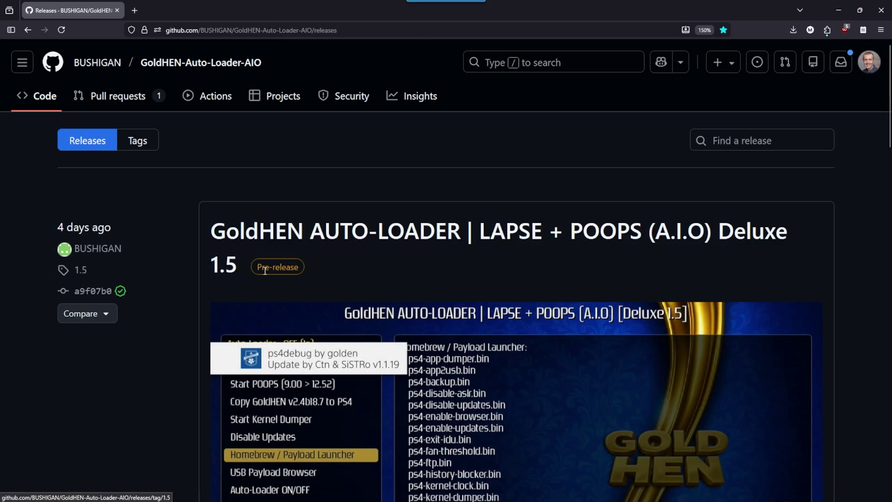
pyautogui.scroll(-8, 466, 333)
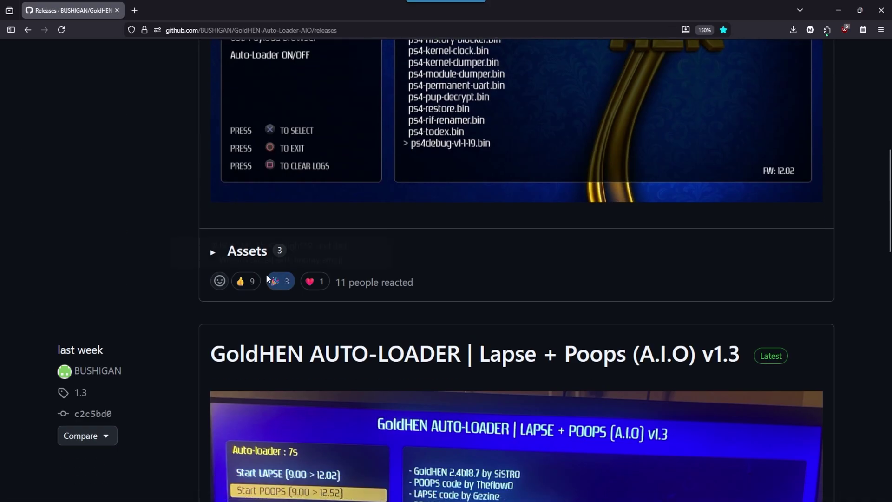
pyautogui.click(213, 254)
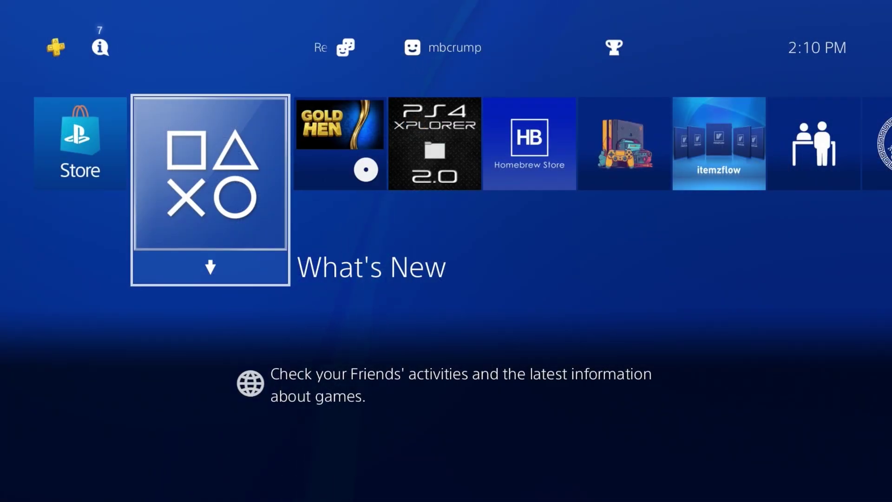
# Check the firmware version under Settings > System > System Information, then return home.
pyautogui.press('Right')
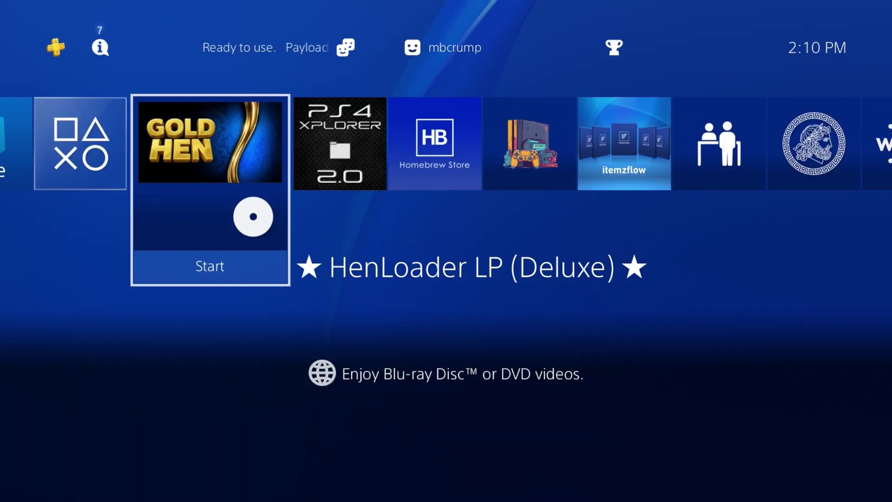
pyautogui.press('Up')
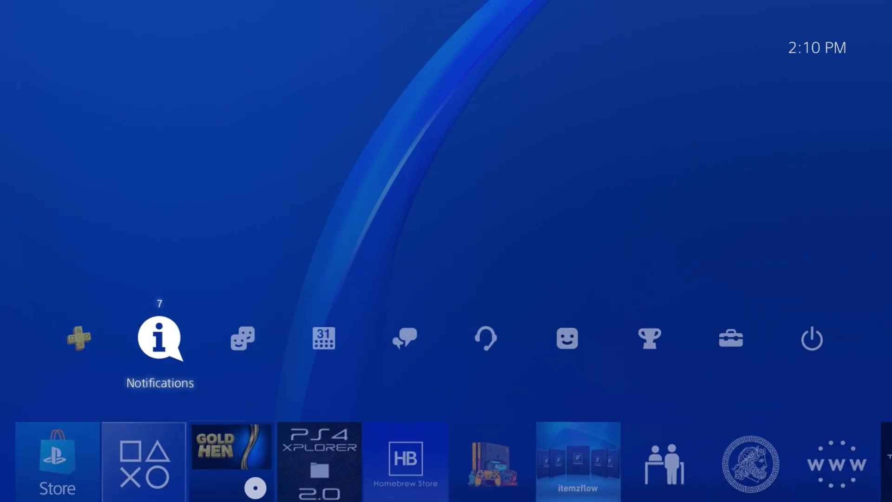
pyautogui.press('Right')
pyautogui.press('Right')
pyautogui.press('Right')
pyautogui.press('Right')
pyautogui.press('Right')
pyautogui.press('Right')
pyautogui.press('Right')
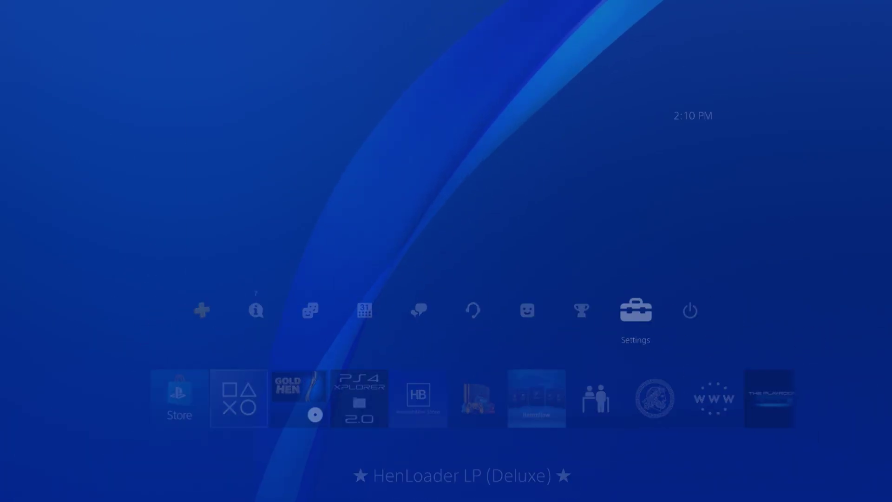
pyautogui.press('Down')
pyautogui.press('Down')
pyautogui.press('Down')
pyautogui.press('Down')
pyautogui.press('Down')
pyautogui.press('Down')
pyautogui.press('Down')
pyautogui.press('Down')
pyautogui.press('Down')
pyautogui.press('Down')
pyautogui.press('Down')
pyautogui.press('Down')
pyautogui.press('Down')
pyautogui.press('Down')
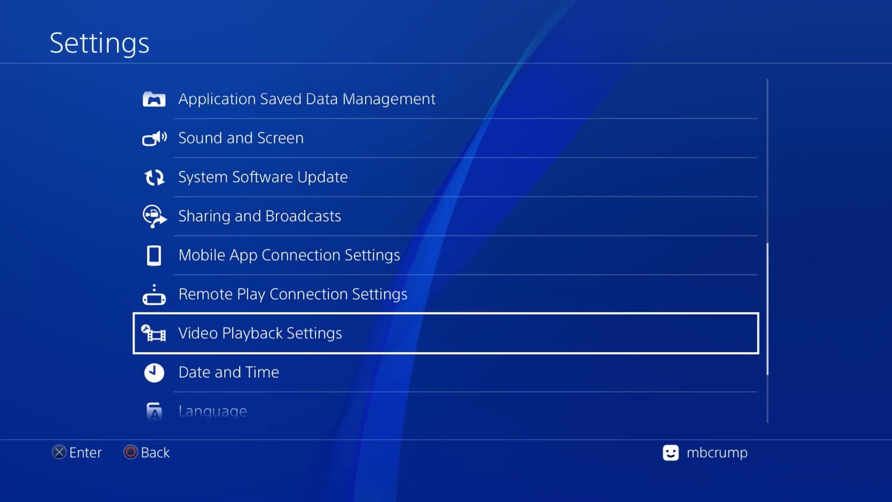
pyautogui.press('Down')
pyautogui.press('Down')
pyautogui.press('Down')
pyautogui.press('Down')
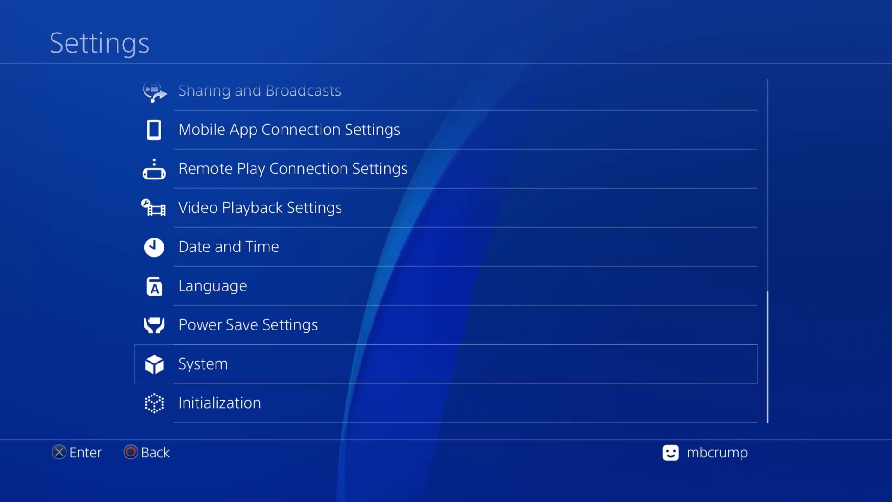
pyautogui.press('Return')
pyautogui.press('Return')
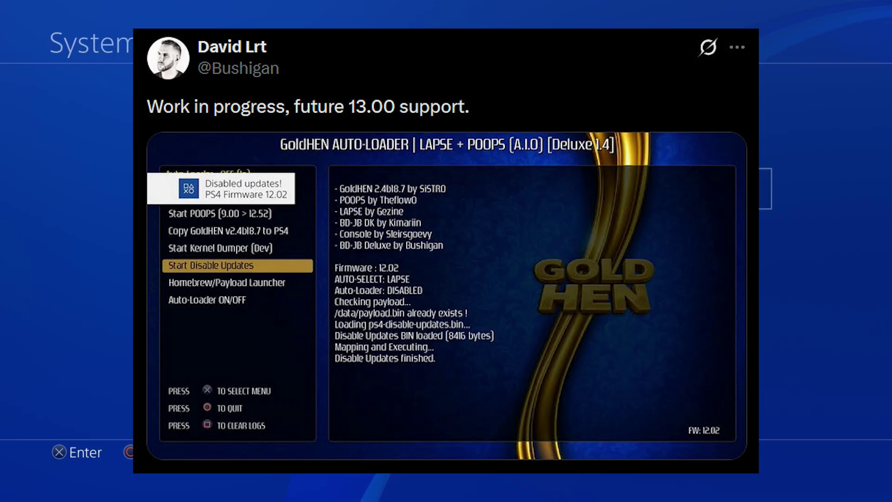
pyautogui.press('Escape')
pyautogui.press('Escape')
# Launch the HenLoader LP (Deluxe) GoldHEN disc from the home screen's content row.
pyautogui.press('Down')
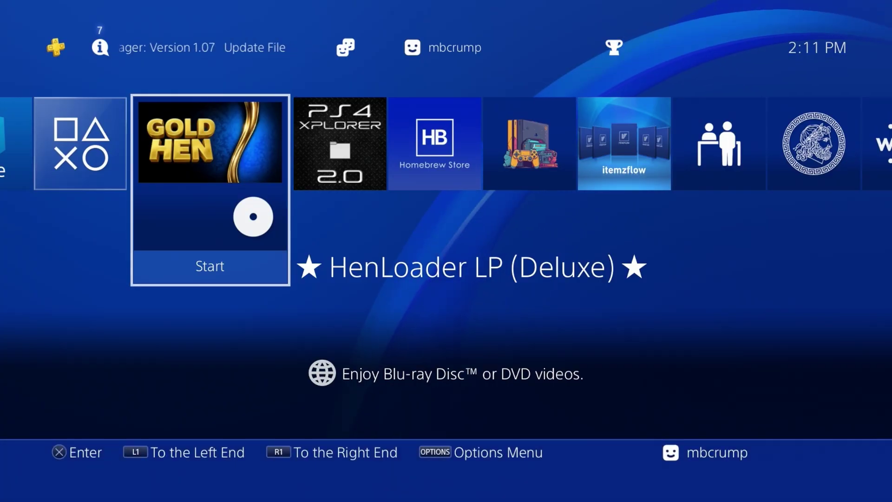
pyautogui.press('Return')
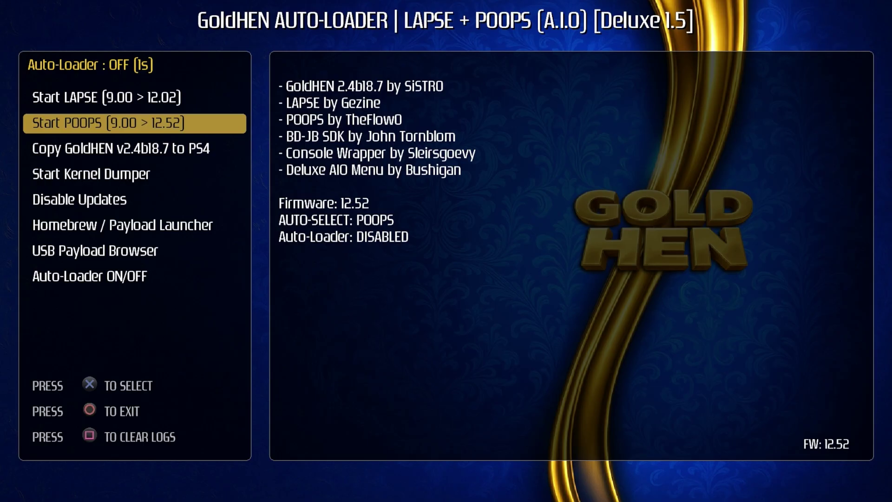
# Toggle Auto-Loader on, then off, leaving Start POOPS (9.00 > 12.52) highlighted.
pyautogui.press('Down')
pyautogui.press('Down')
pyautogui.press('Down')
pyautogui.press('Down')
pyautogui.press('Down')
pyautogui.press('Down')
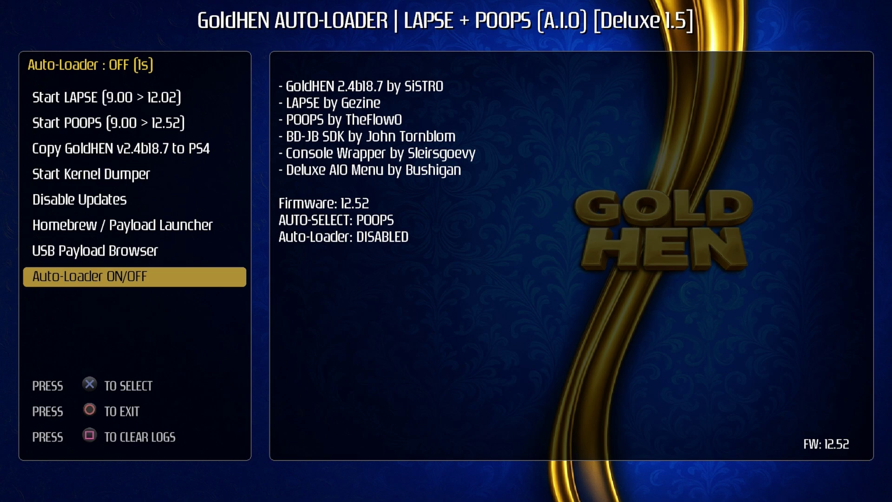
pyautogui.press('Return')
pyautogui.press('Return')
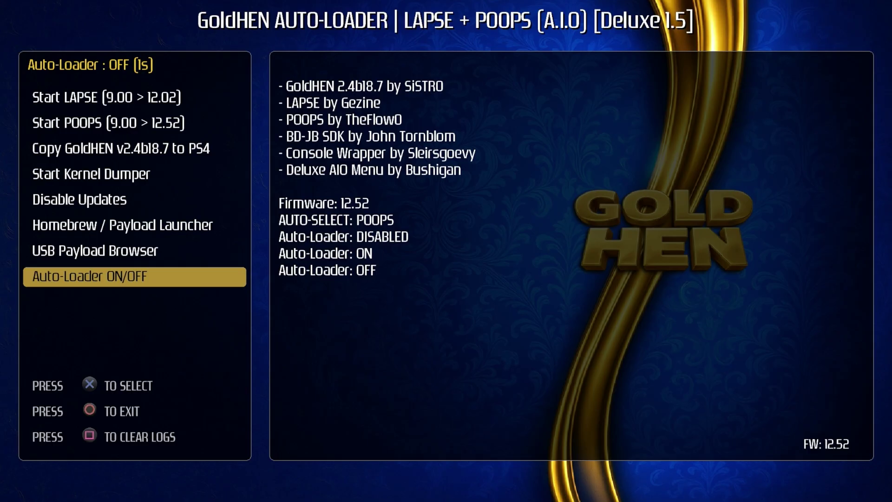
pyautogui.press('Up')
pyautogui.press('Up')
pyautogui.press('Up')
pyautogui.press('Up')
pyautogui.press('Up')
pyautogui.press('Up')
pyautogui.press('Up')
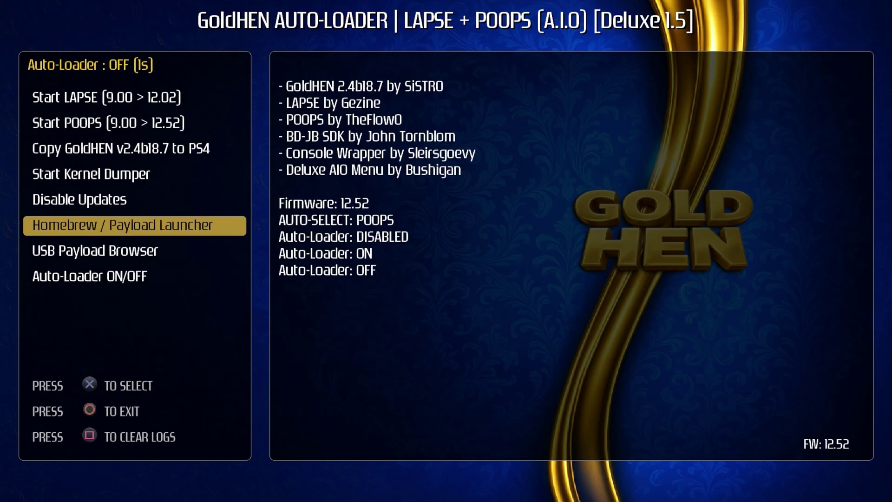
pyautogui.press('Down')
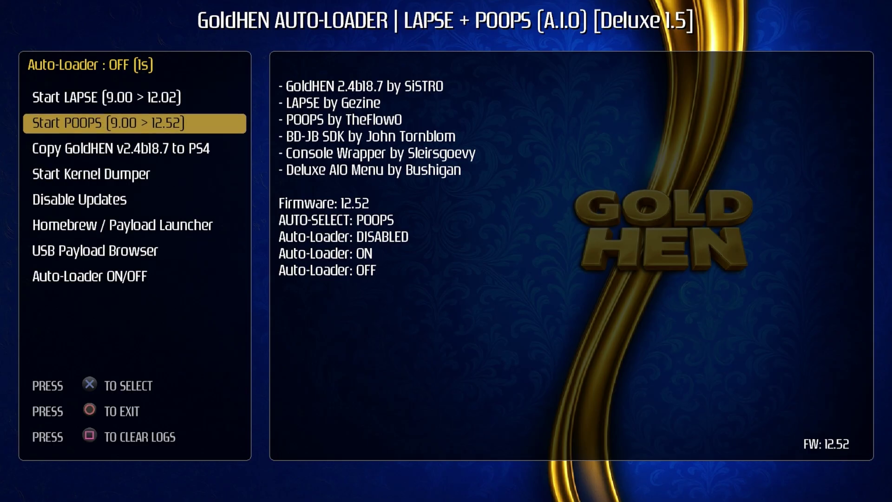
pyautogui.press('Up')
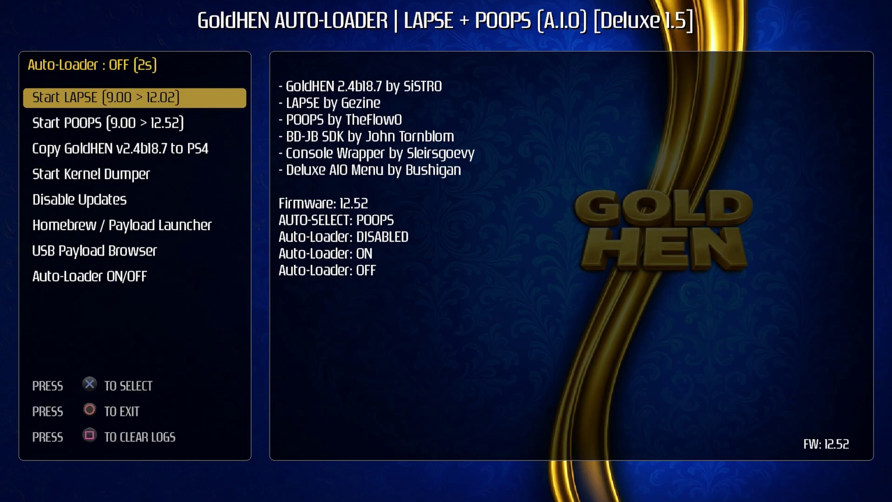
pyautogui.press('Down')
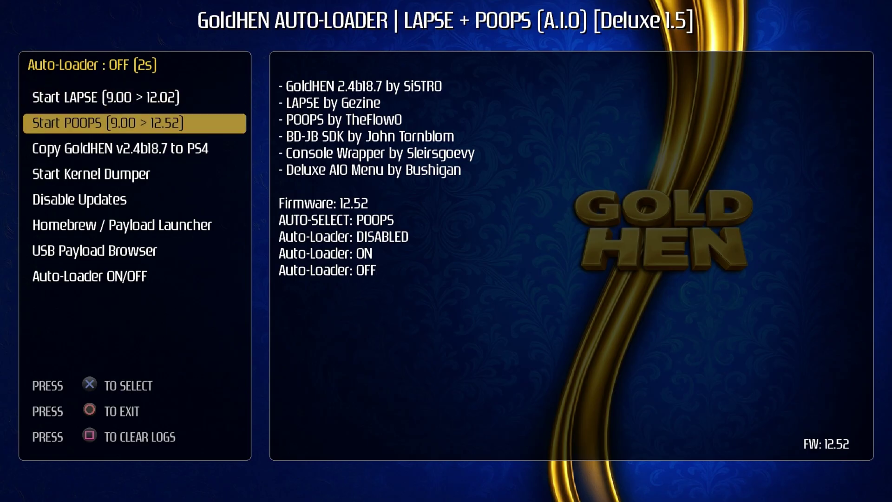
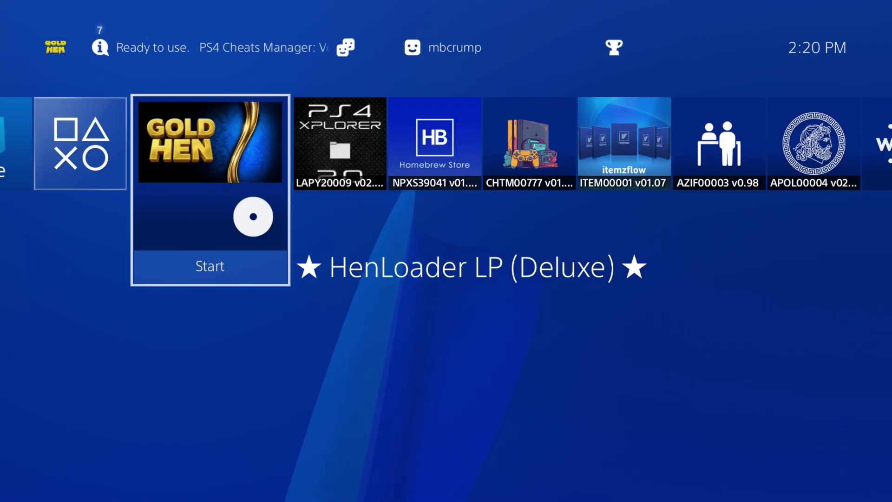
# Open GoldHEN's Debug Settings from the function area and browse the package installer and ★Debug options.
pyautogui.press('Up')
pyautogui.press('Left')
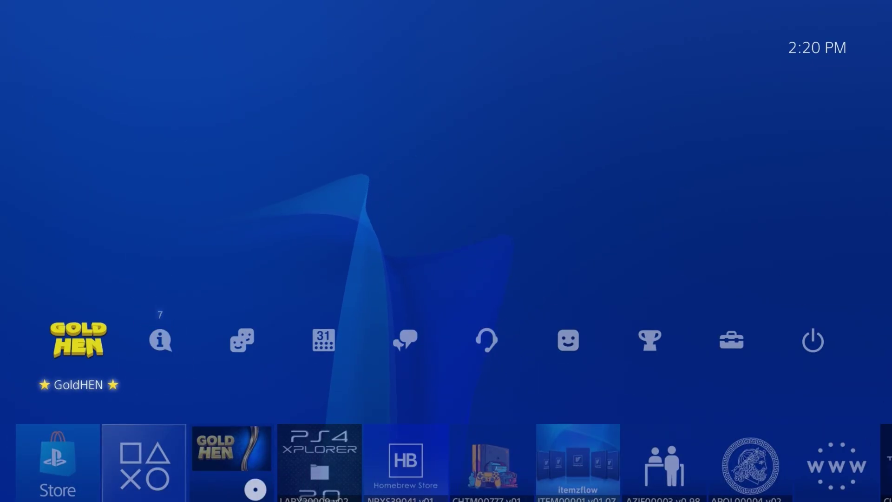
pyautogui.press('Return')
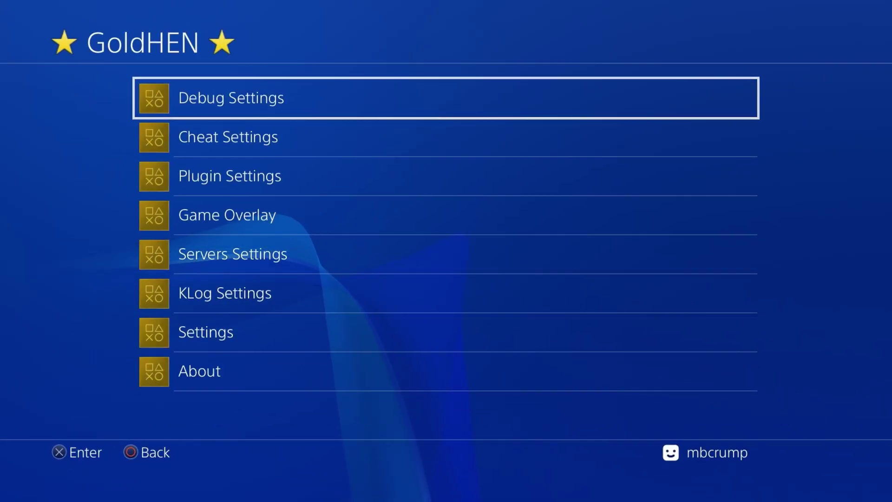
pyautogui.press('Return')
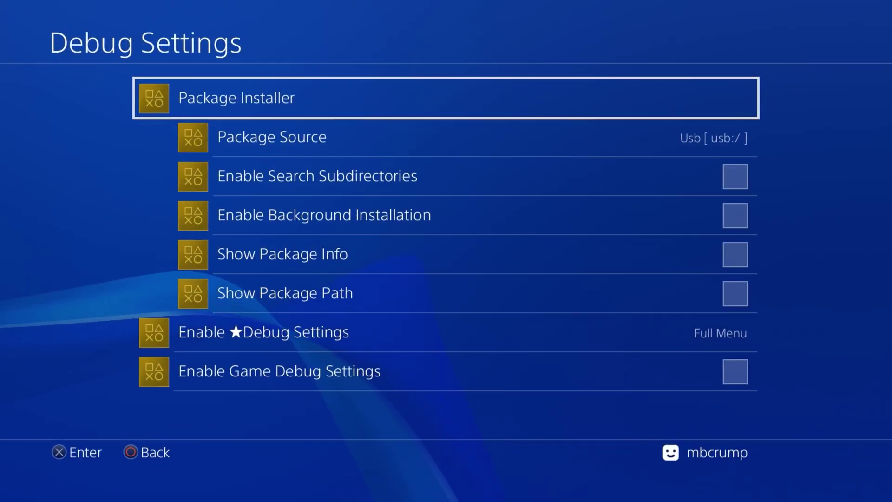
pyautogui.press('Down')
pyautogui.press('Down')
pyautogui.press('Down')
pyautogui.press('Down')
pyautogui.press('Down')
pyautogui.press('Down')
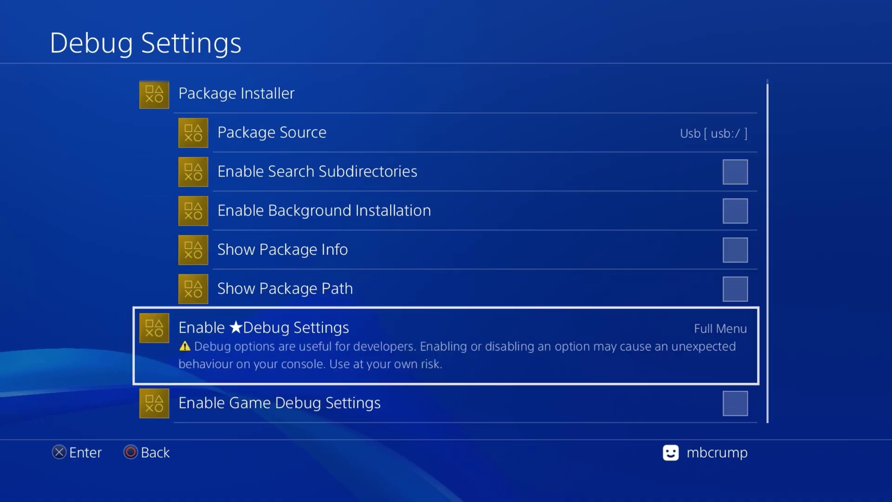
# Look over Game Debug, Cheat and Plugin Settings, then close the GoldHEN menu.
pyautogui.press('Down')
pyautogui.press('Escape')
pyautogui.press('Down')
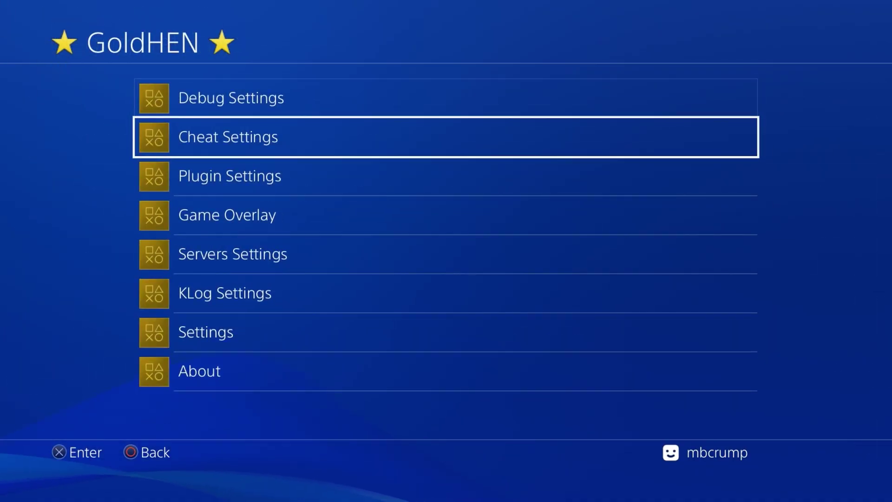
pyautogui.press('Down')
pyautogui.press('Escape')
# Check Settings > System > System Information, which shows HEN 12.52 running GoldHEN v2.4b18.7.
pyautogui.press('Right')
pyautogui.press('Right')
pyautogui.press('Right')
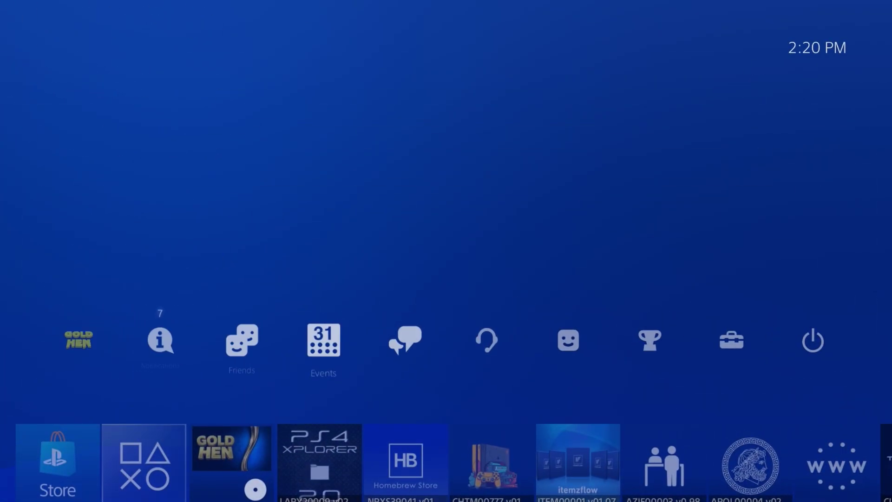
pyautogui.press('Right')
pyautogui.press('Right')
pyautogui.press('Right')
pyautogui.press('Right')
pyautogui.press('Right')
pyautogui.press('Right')
pyautogui.press('Left')
pyautogui.press('Return')
pyautogui.press('Down')
pyautogui.press('Down')
pyautogui.press('Down')
pyautogui.press('Down')
pyautogui.press('Down')
pyautogui.press('Down')
pyautogui.press('Down')
pyautogui.press('Down')
pyautogui.press('Down')
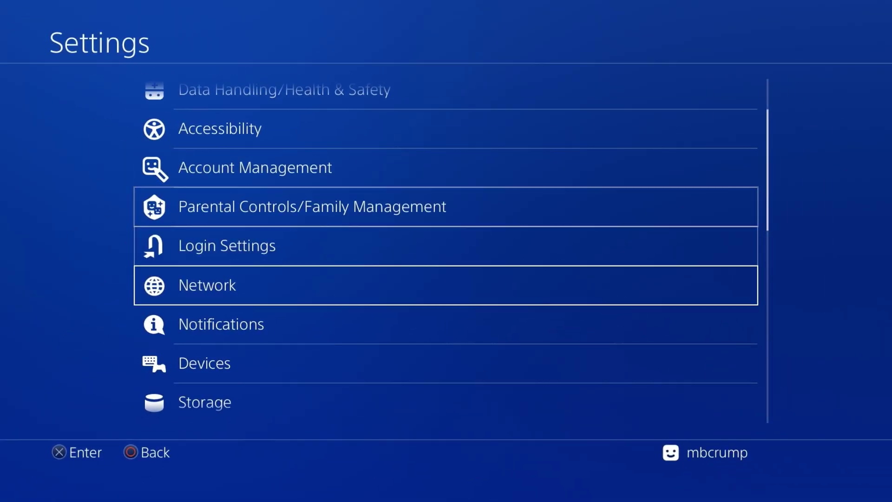
pyautogui.press('Down')
pyautogui.press('Down')
pyautogui.press('Down')
pyautogui.press('Down')
pyautogui.press('Down')
pyautogui.press('Down')
pyautogui.press('Down')
pyautogui.press('Down')
pyautogui.press('Down')
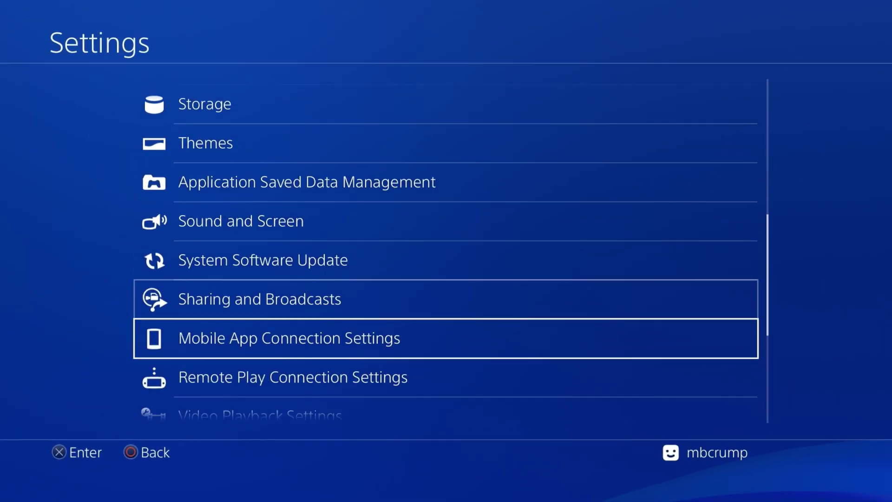
pyautogui.press('Return')
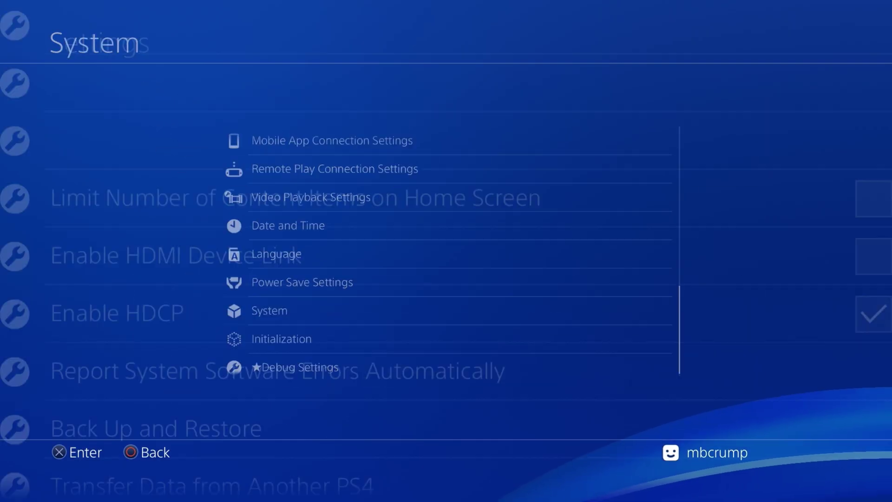
pyautogui.press('Return')
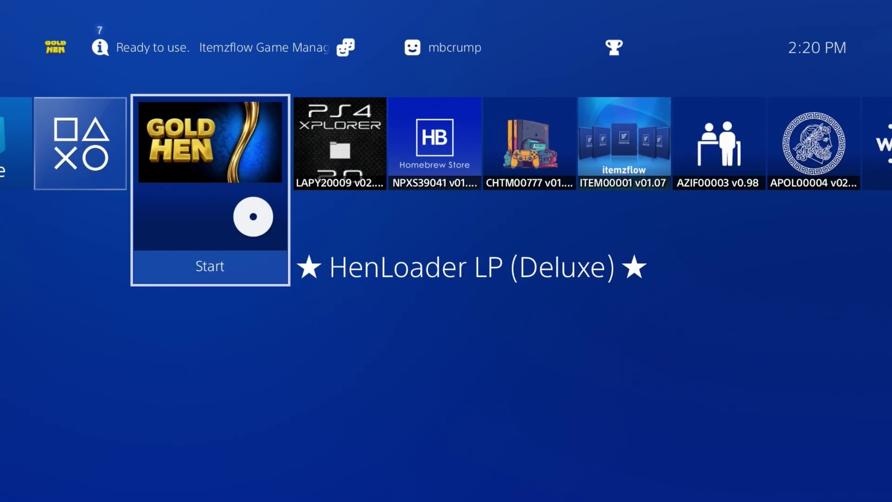
# Start HenLoader LP (Deluxe) to bring up the GoldHEN Auto-Loader menu on firmware 12.52.
pyautogui.press('Return')
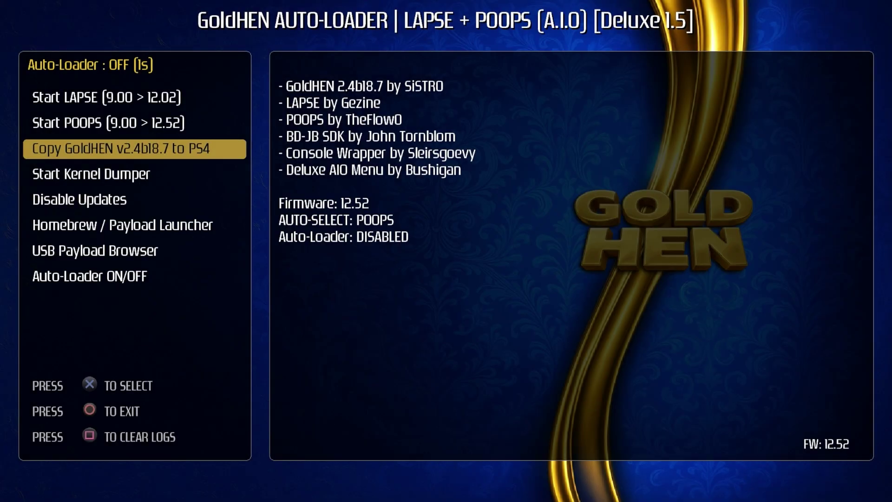
# Copy GoldHEN v2.4b18.7 payload.bin to the PS4, then clear the log after it succeeds.
pyautogui.press('Return')
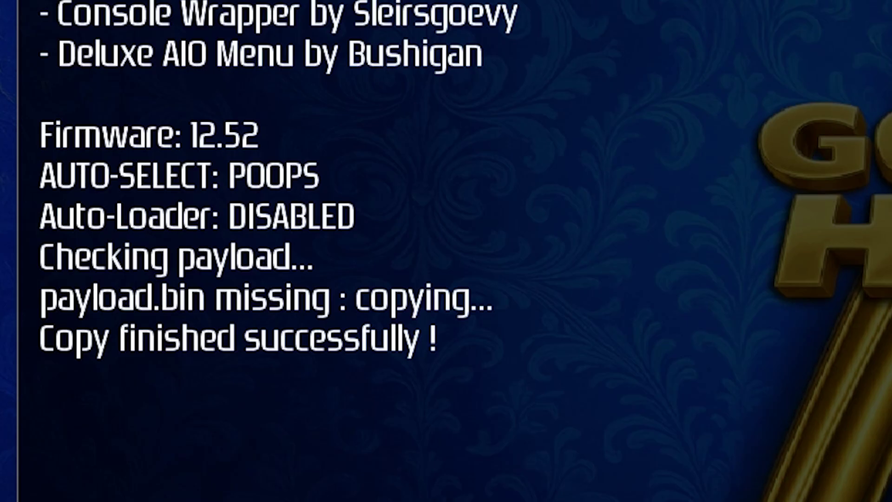
pyautogui.press('Delete')
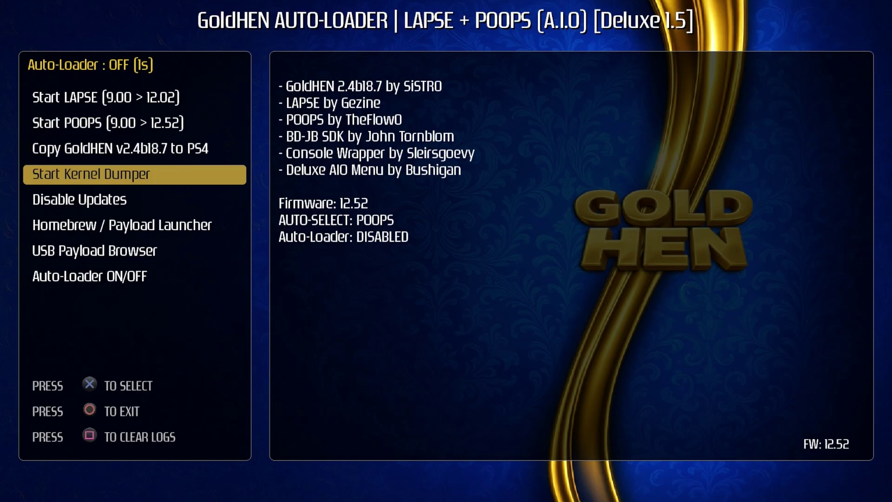
# Run the Disable Updates payload, ps4-disable-updates.bin, on the firmware 12.52 console.
pyautogui.press('Down')
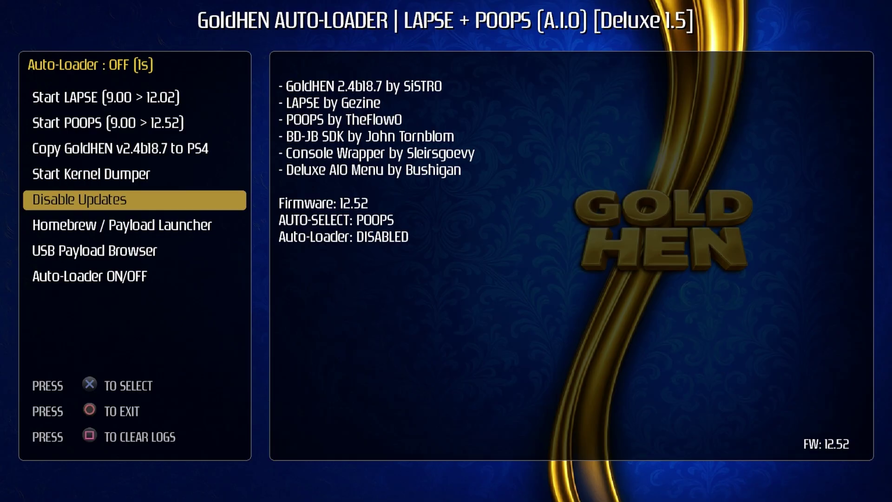
pyautogui.press('Return')
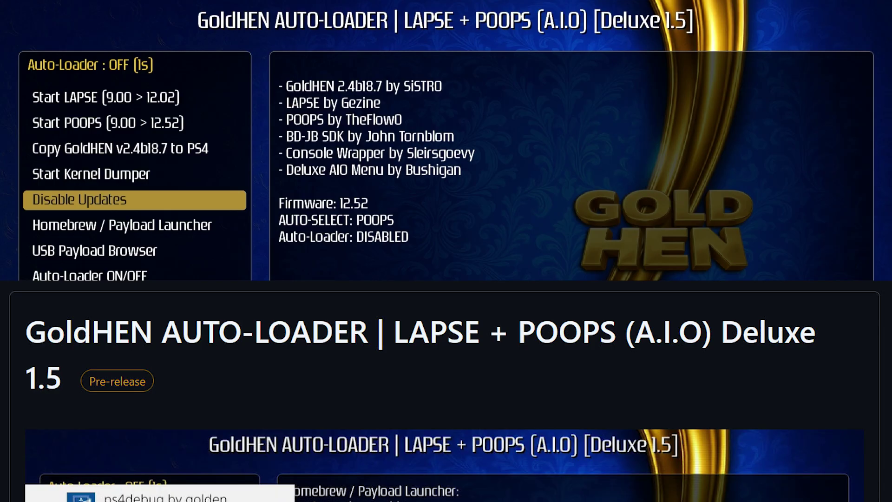
# Launch ps4-history-blocker.bin from the Homebrew / Payload Launcher list.
pyautogui.press('Down')
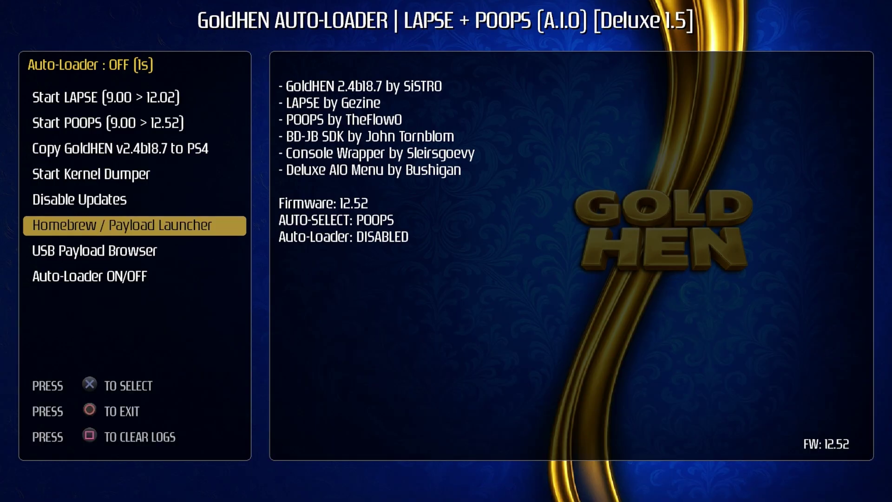
pyautogui.press('Return')
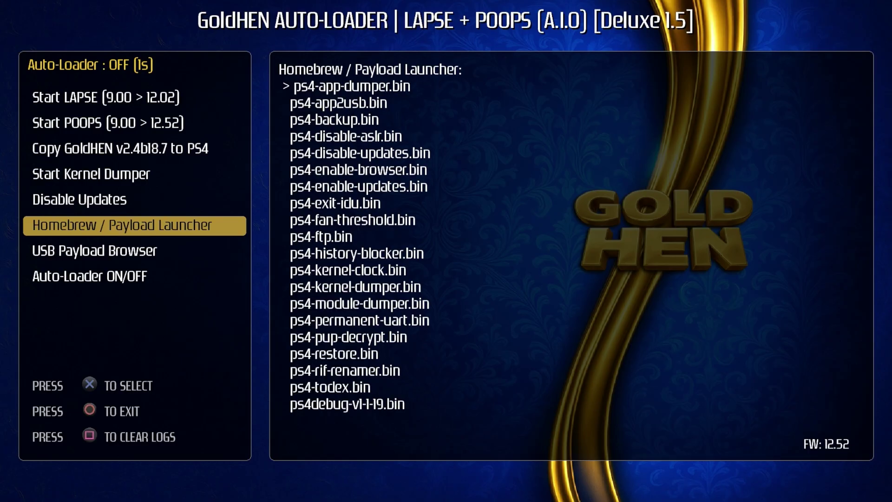
pyautogui.press('Down')
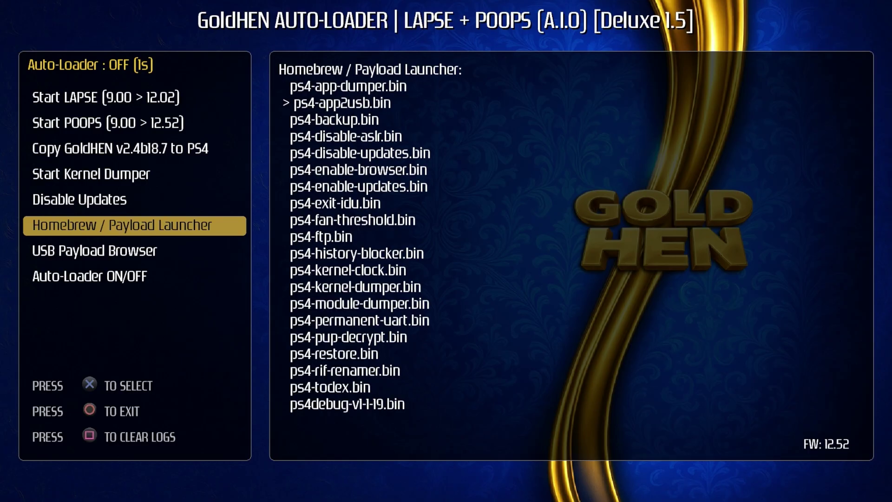
pyautogui.press('Down')
pyautogui.press('Down')
pyautogui.press('Down')
pyautogui.press('Down')
pyautogui.press('Down')
pyautogui.press('Down')
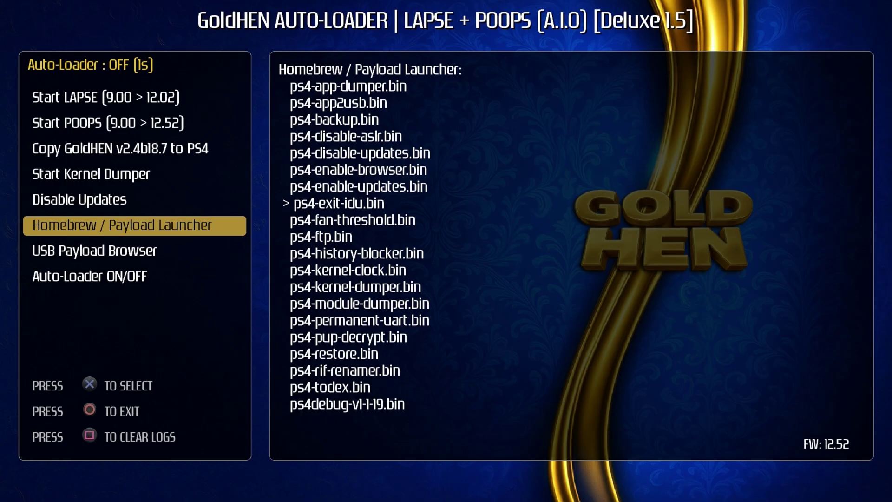
pyautogui.press('Down')
pyautogui.press('Down')
pyautogui.press('Down')
pyautogui.press('Down')
pyautogui.press('Down')
pyautogui.press('Down')
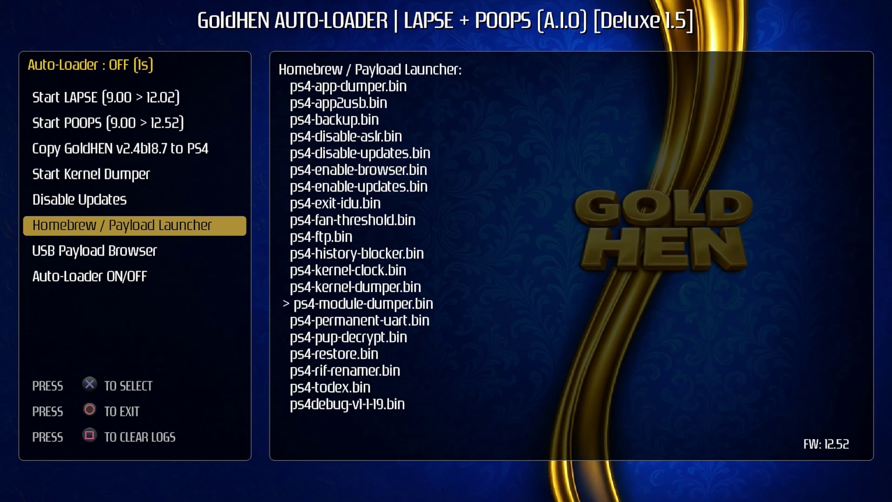
pyautogui.press('Up')
pyautogui.press('Up')
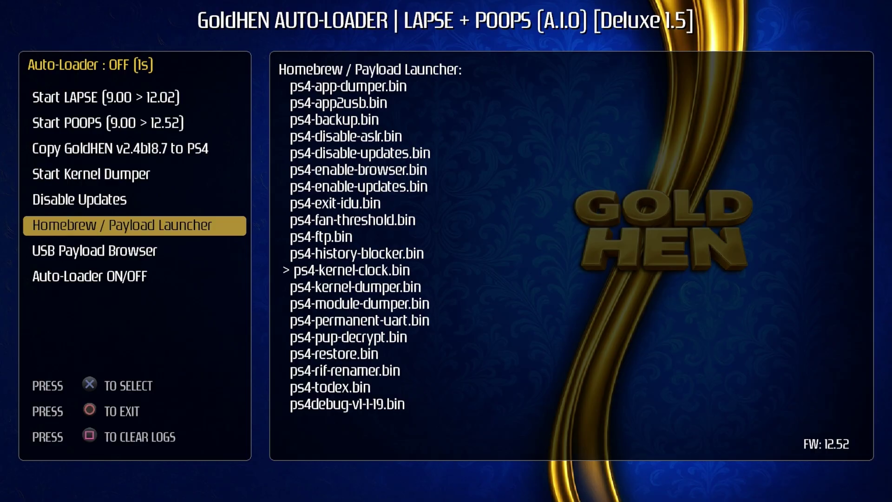
pyautogui.press('Up')
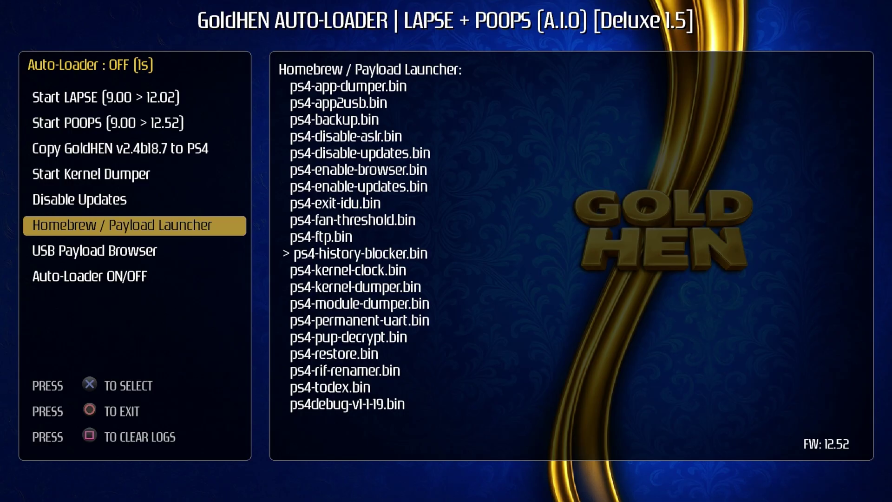
pyautogui.press('Return')
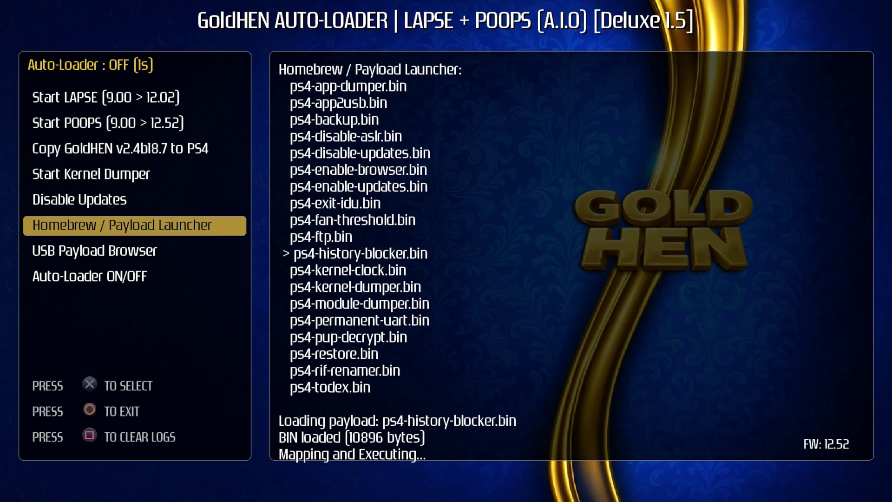
pyautogui.press('Down')
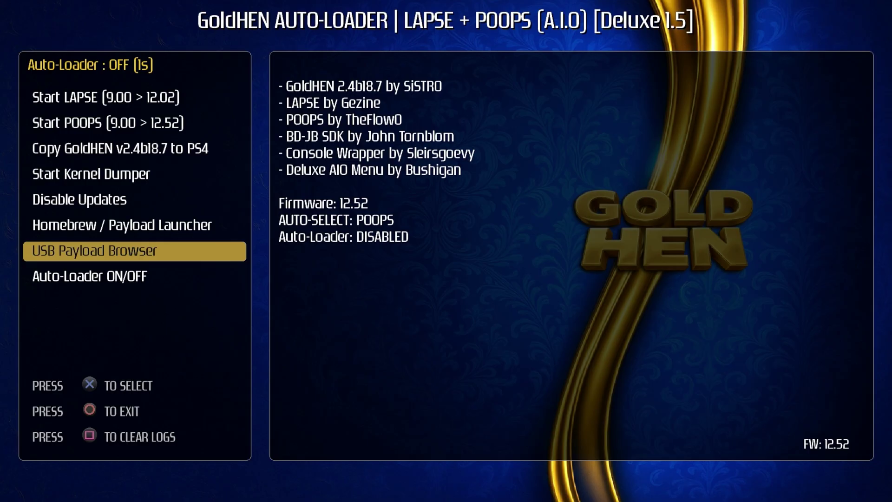
# Scan USB drives with the USB Payload Browser, find no payloads, then exit to the PS4 home screen.
pyautogui.press('Return')
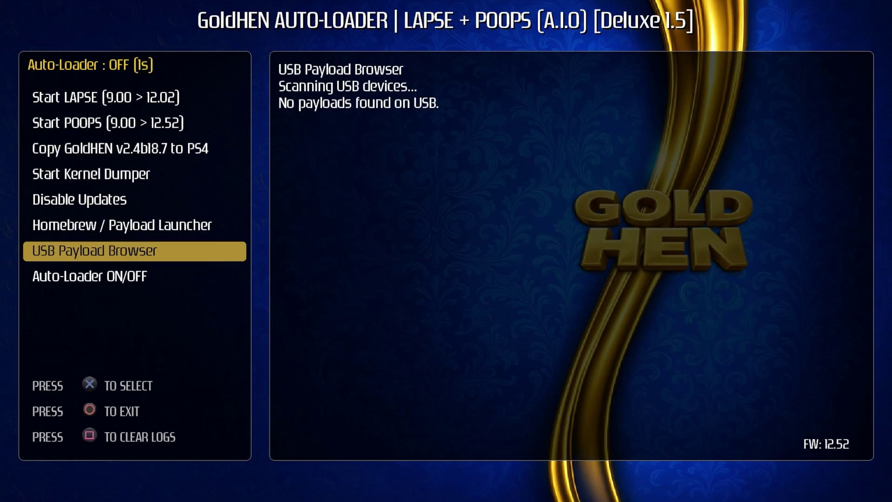
pyautogui.press('Down')
pyautogui.press('Up')
pyautogui.press('Up')
pyautogui.press('Up')
pyautogui.press('Up')
pyautogui.press('Up')
pyautogui.press('Up')
pyautogui.press('Up')
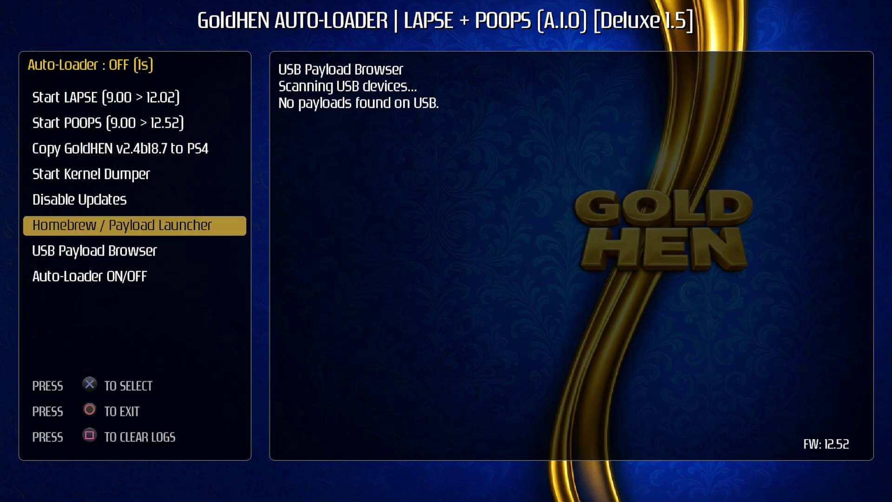
pyautogui.press('Up')
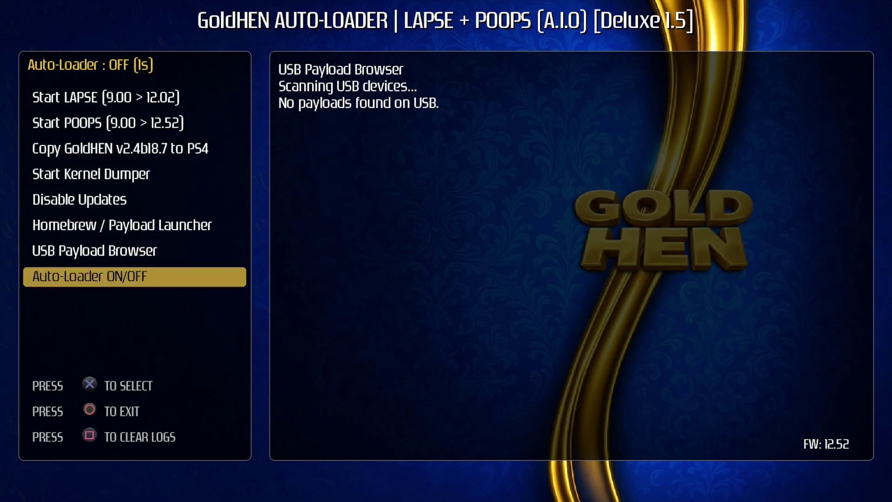
pyautogui.press('Escape')
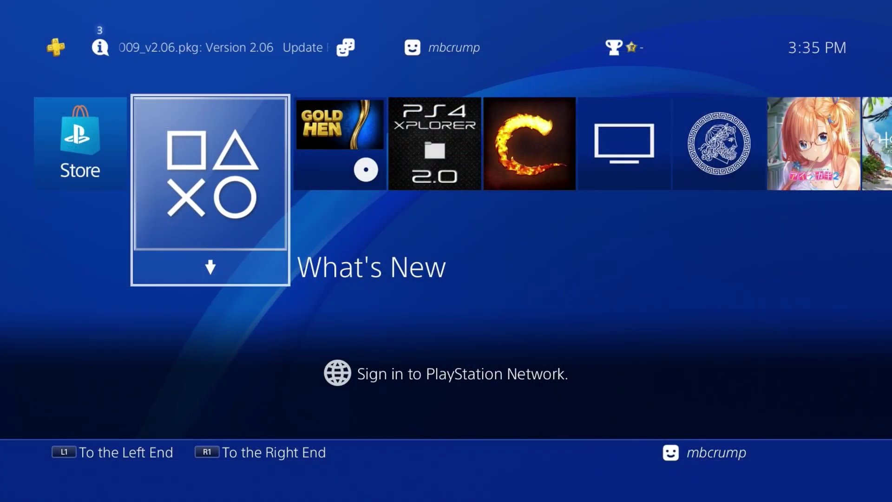
# Check Settings > System > System Information to confirm system software 12.02.
pyautogui.press('Up')
pyautogui.press('Right')
pyautogui.press('Left')
pyautogui.press('Return')
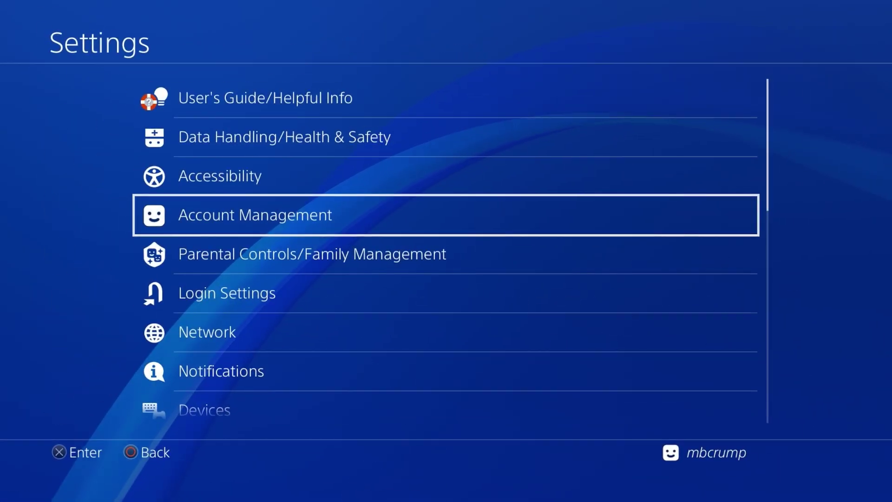
pyautogui.press('Down')
pyautogui.press('Down')
pyautogui.press('Down')
pyautogui.press('Down')
pyautogui.press('Down')
pyautogui.press('Down')
pyautogui.press('Down')
pyautogui.press('Down')
pyautogui.press('Down')
pyautogui.press('Down')
pyautogui.press('Down')
pyautogui.press('Down')
pyautogui.press('Down')
pyautogui.press('Down')
pyautogui.press('Down')
pyautogui.press('Down')
pyautogui.press('Down')
pyautogui.press('Down')
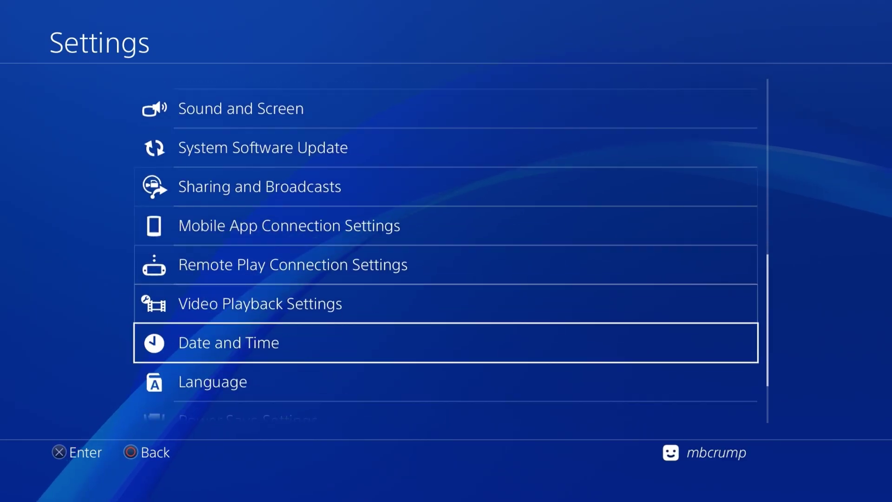
pyautogui.press('Return')
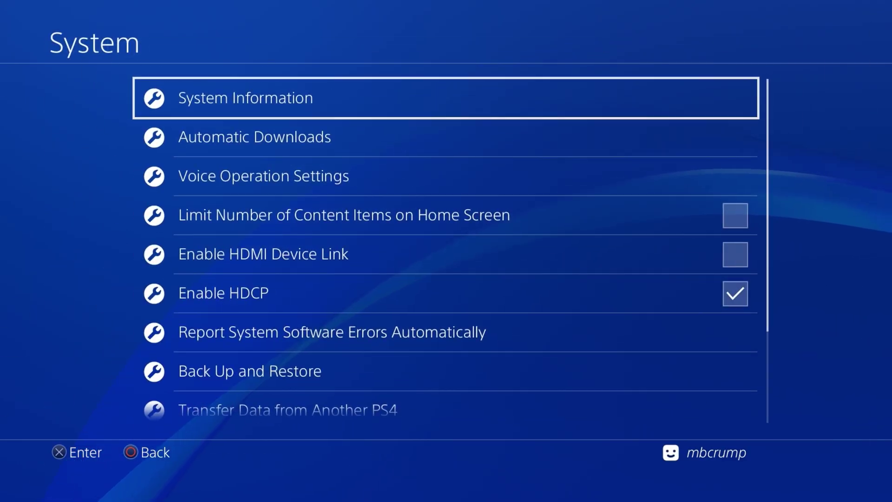
pyautogui.press('Return')
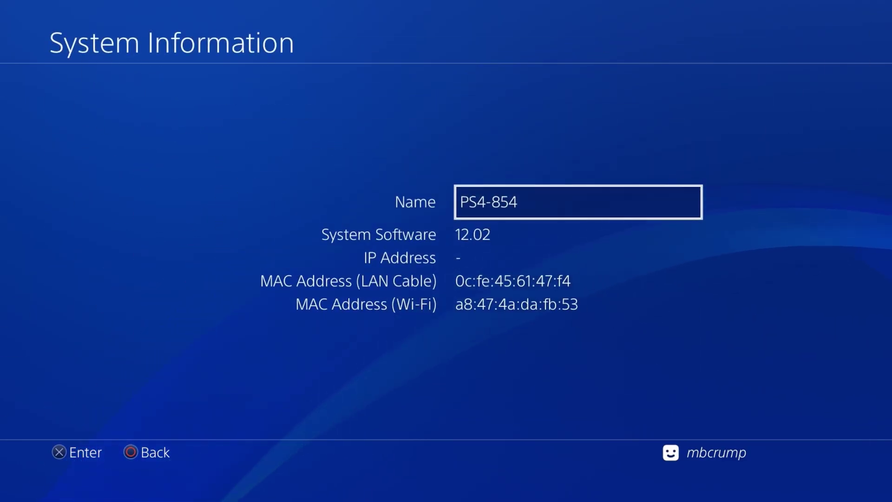
pyautogui.press('Escape')
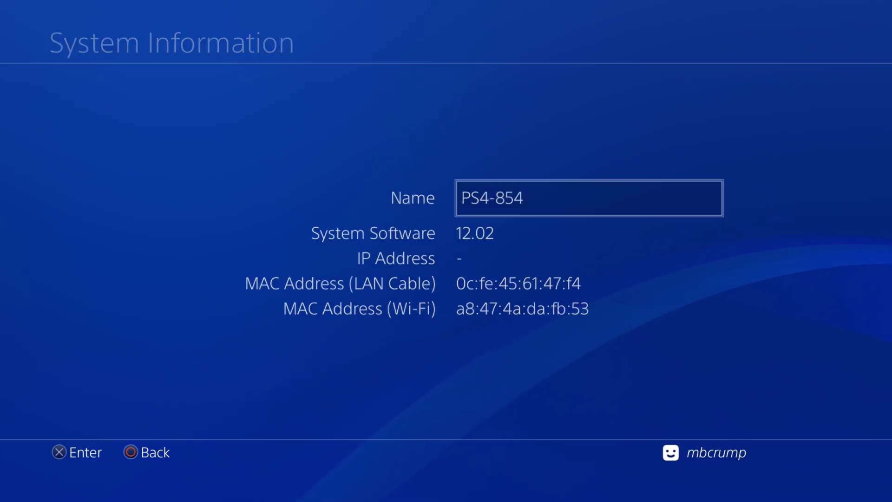
pyautogui.press('Escape')
pyautogui.press('Escape')
# Launch the GoldHEN HenLoader LP (Deluxe) app from the home screen.
pyautogui.press('Down')
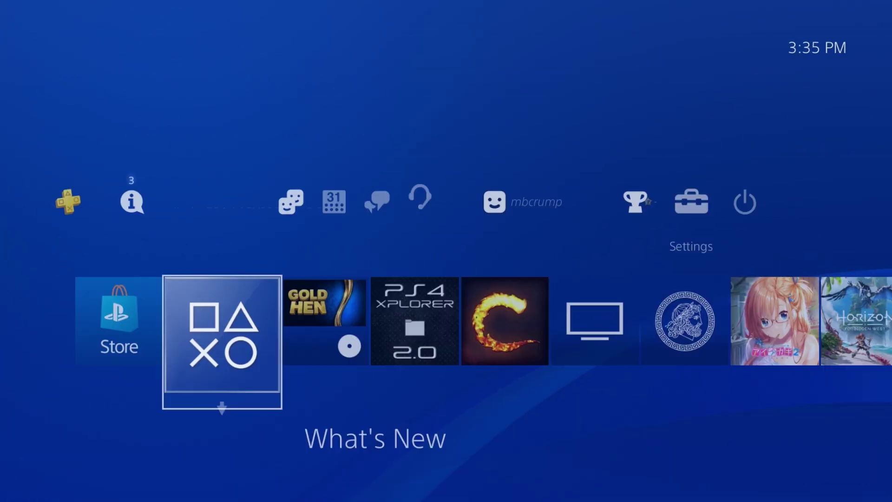
pyautogui.press('Right')
pyautogui.press('Return')
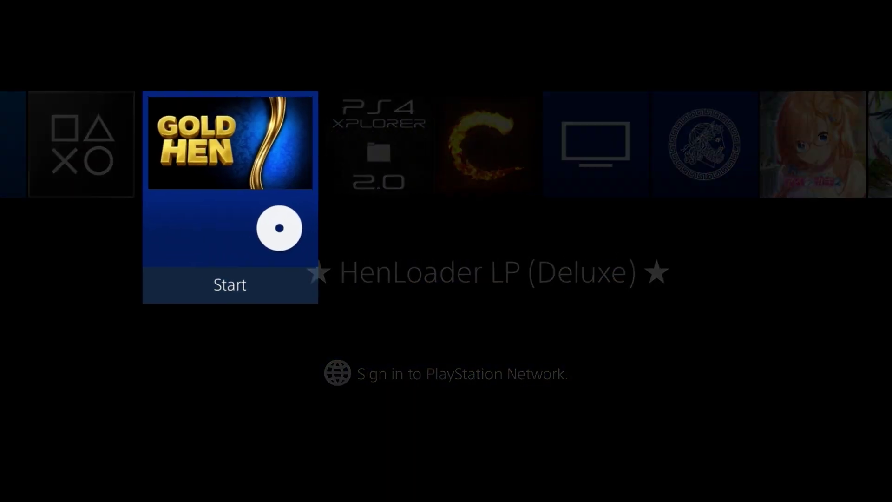
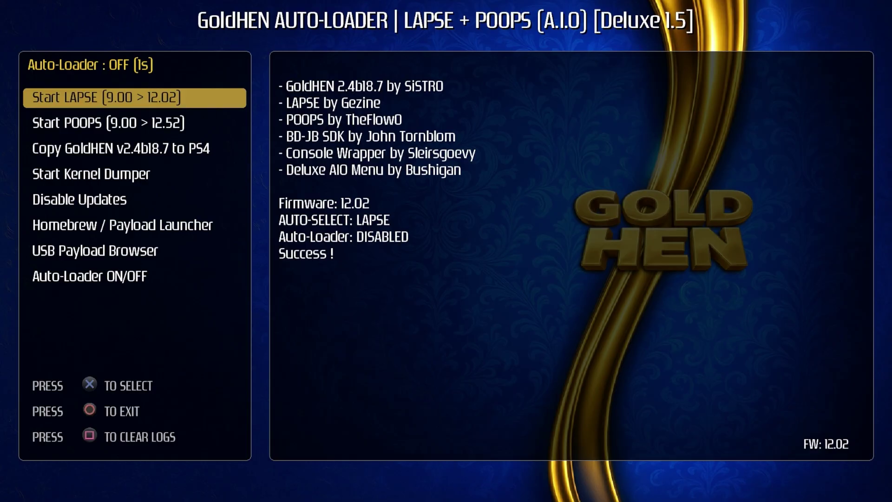
# Exit the loader to the home screen and look through the GoldHEN settings menu.
pyautogui.press('Escape')
pyautogui.press('Up')
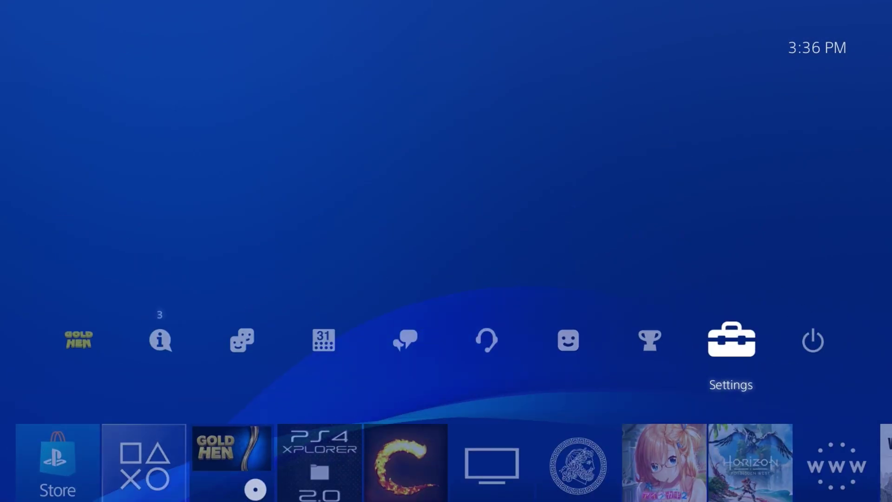
pyautogui.press('Left')
pyautogui.press('Left')
pyautogui.press('Left')
pyautogui.press('Left')
pyautogui.press('Left')
pyautogui.press('Left')
pyautogui.press('Left')
pyautogui.press('Left')
pyautogui.press('Return')
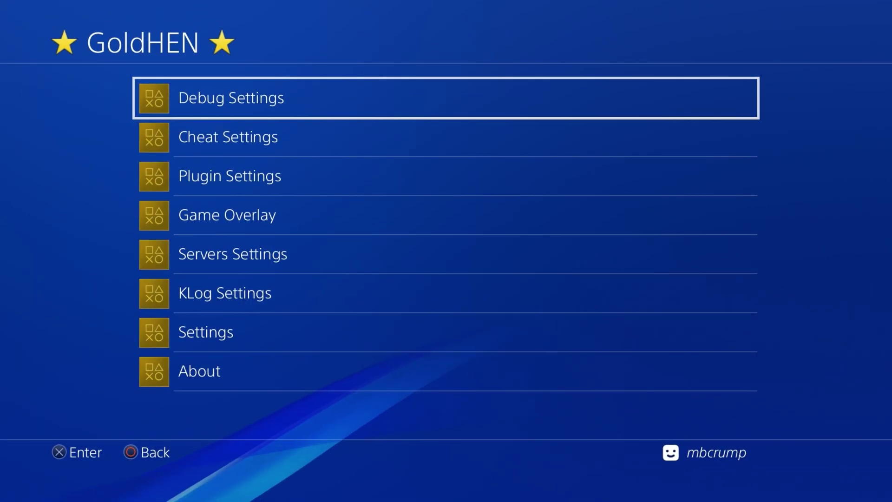
pyautogui.press('Down')
pyautogui.press('Escape')
# Verify System Information shows HEN 12.02 with GoldHEN v2.4b18.7, then return home.
pyautogui.press('Right')
pyautogui.press('Right')
pyautogui.press('Right')
pyautogui.press('Right')
pyautogui.press('Right')
pyautogui.press('Right')
pyautogui.press('Right')
pyautogui.press('Right')
pyautogui.press('Return')
pyautogui.press('Down')
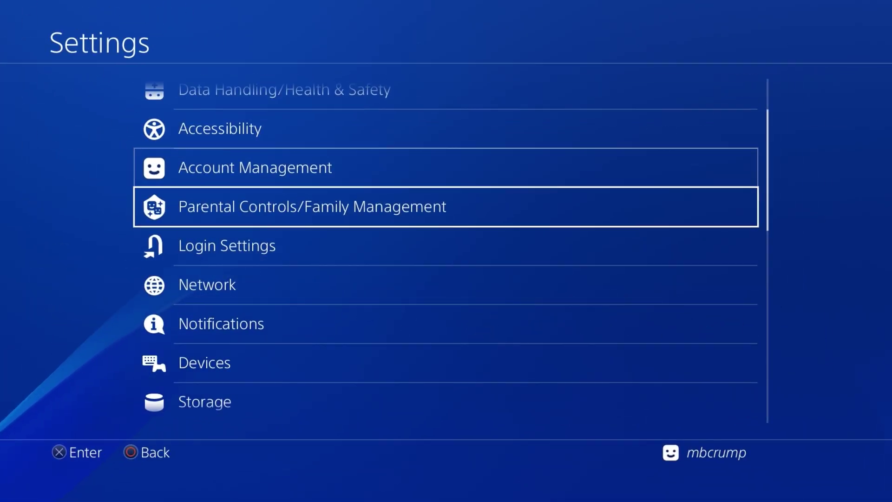
pyautogui.press('Down')
pyautogui.press('Down')
pyautogui.press('Down')
pyautogui.press('Down')
pyautogui.press('Down')
pyautogui.press('Down')
pyautogui.press('Down')
pyautogui.press('Down')
pyautogui.press('Down')
pyautogui.press('Down')
pyautogui.press('Down')
pyautogui.press('Down')
pyautogui.press('Down')
pyautogui.press('Down')
pyautogui.press('Down')
pyautogui.press('Down')
pyautogui.press('Down')
pyautogui.press('Down')
pyautogui.press('Down')
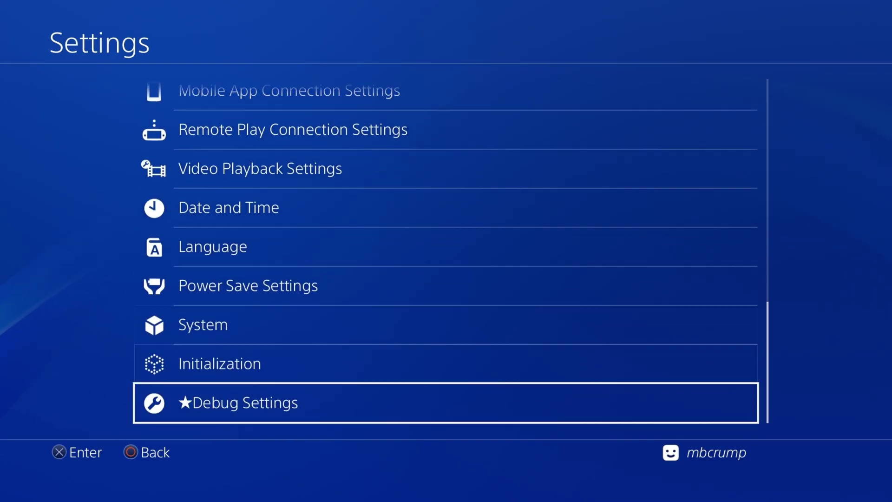
pyautogui.press('Up')
pyautogui.press('Up')
pyautogui.press('Return')
pyautogui.press('Return')
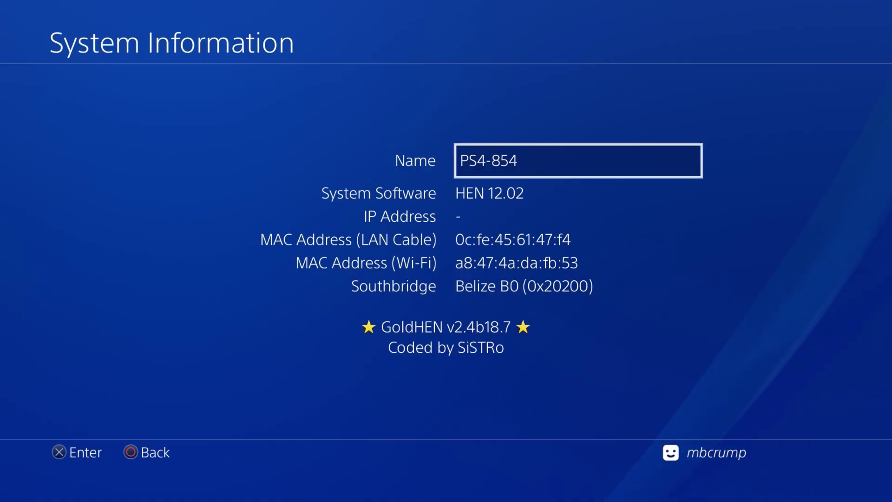
pyautogui.press('Escape')
pyautogui.press('Escape')
pyautogui.press('Escape')
pyautogui.press('Down')
# Launch GoldHEN Auto-Loader and run Disable Updates until ps4-disable-updates.bin reports finished.
pyautogui.press('Right')
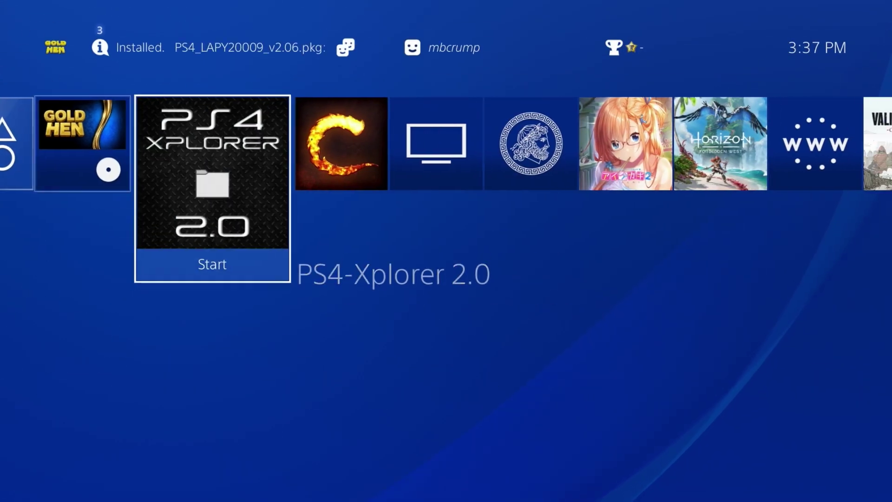
pyautogui.press('Left')
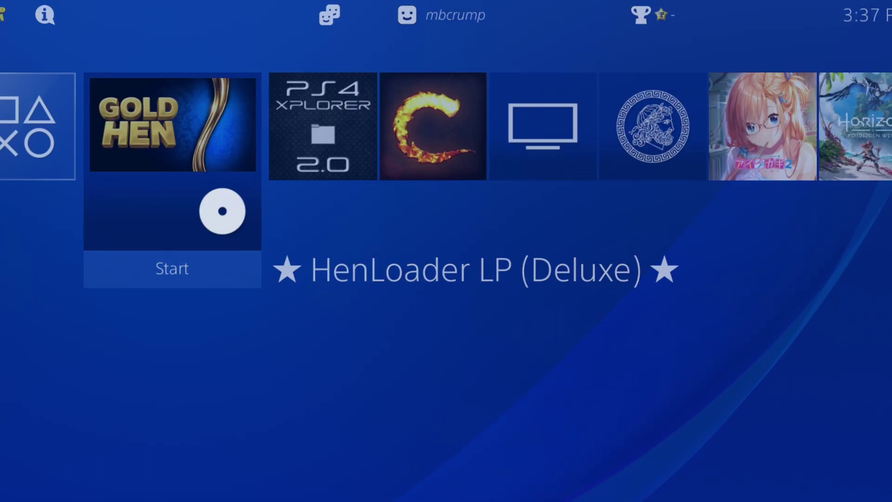
pyautogui.press('Return')
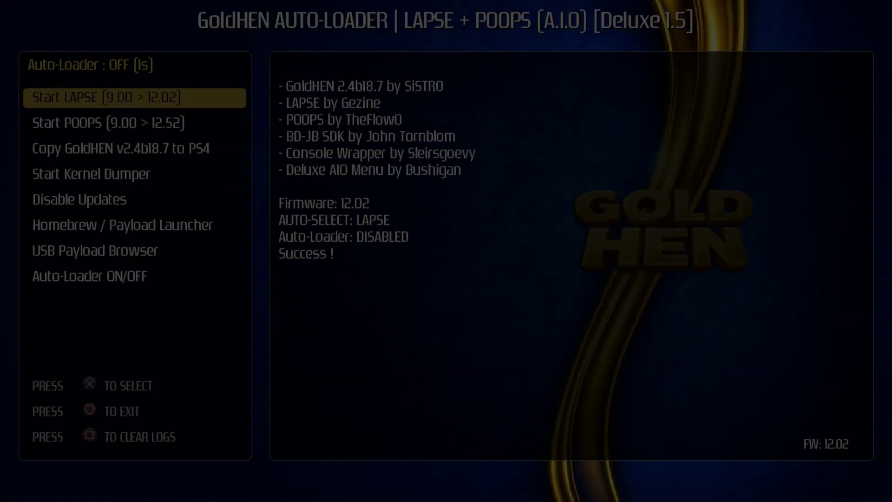
pyautogui.press('Down')
pyautogui.press('Down')
pyautogui.press('Down')
pyautogui.press('Down')
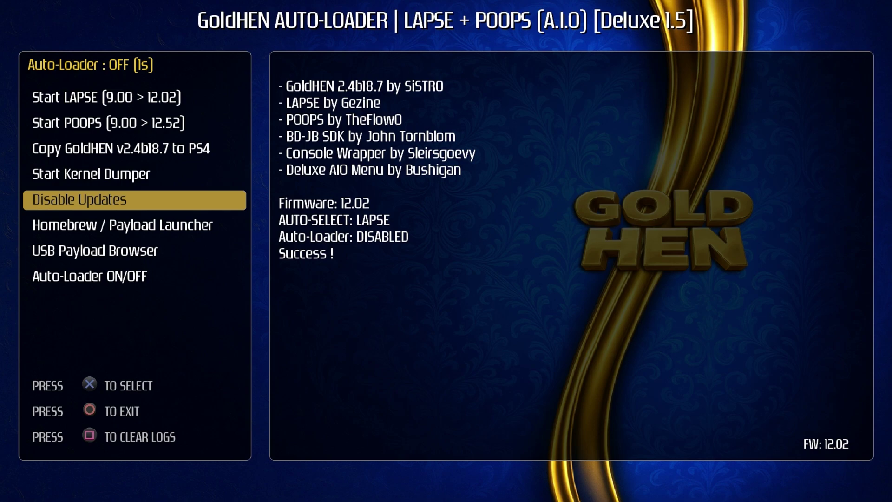
pyautogui.press('Return')
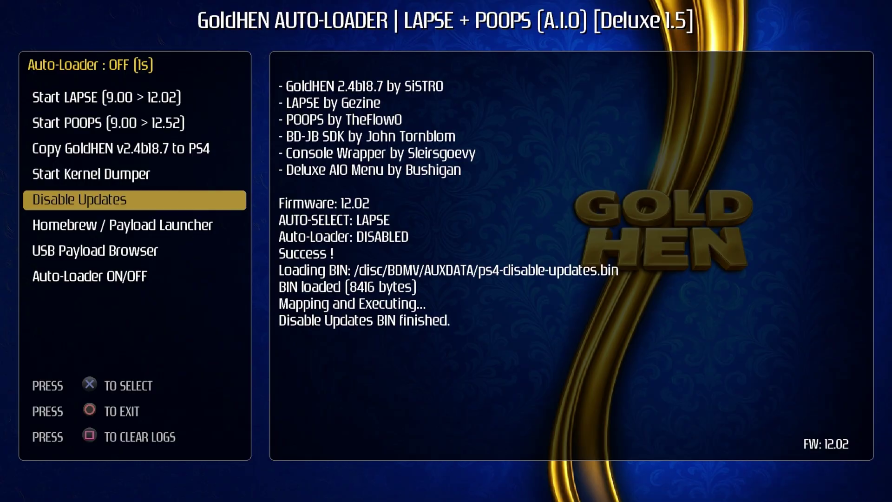
pyautogui.press('Up')
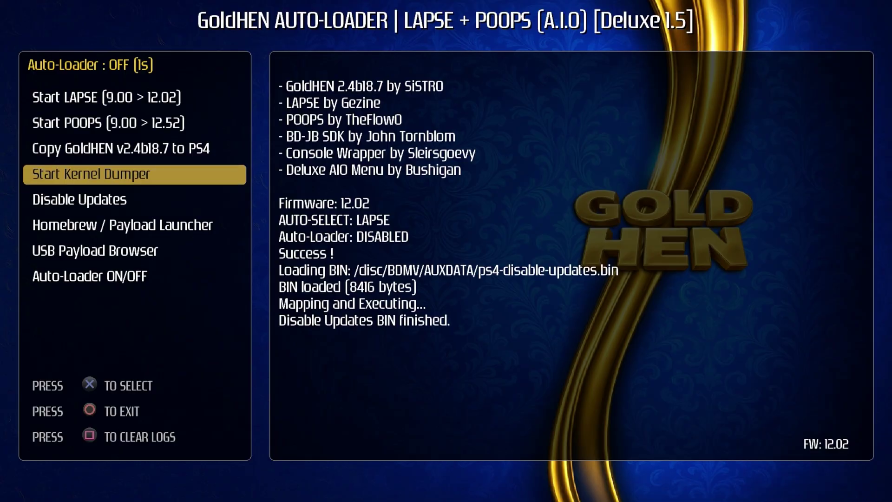
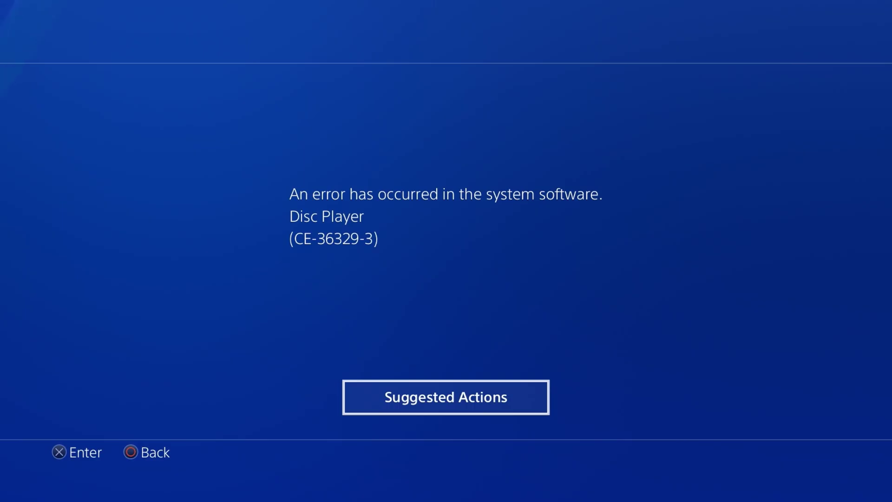
# Dismiss the disc player error and launch PS4-Xplorer 2.0.
pyautogui.press('Escape')
pyautogui.press('Right')
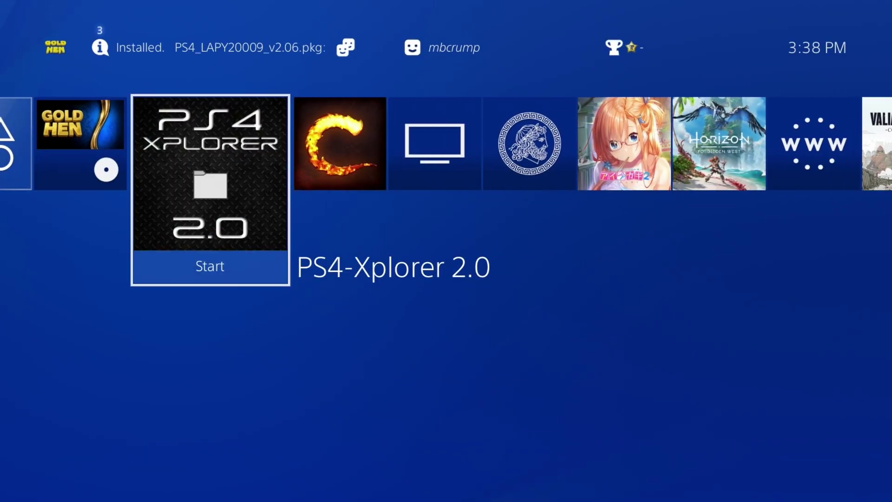
pyautogui.press('Return')
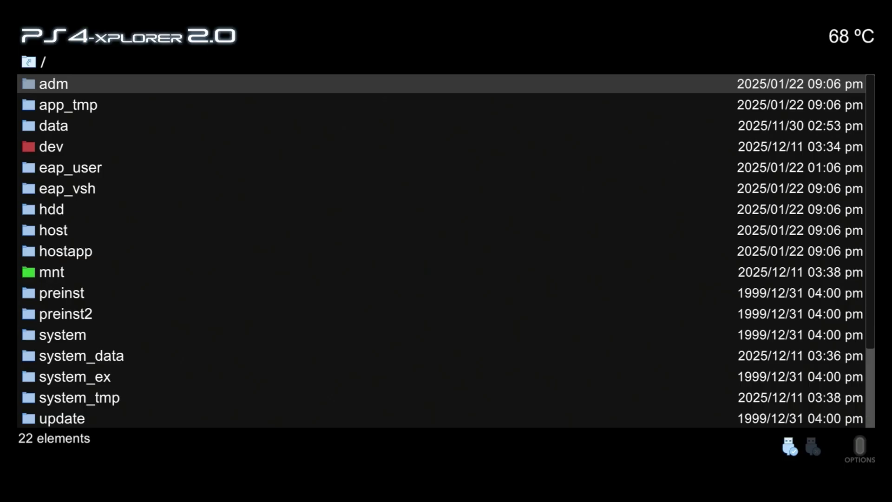
# Browse to /mnt/usb0/PS4/12.02 and view the kernel.bin and kernel.complete dump files.
pyautogui.press('Down')
pyautogui.press('Down')
pyautogui.press('Down')
pyautogui.press('Down')
pyautogui.press('Down')
pyautogui.press('Down')
pyautogui.press('Down')
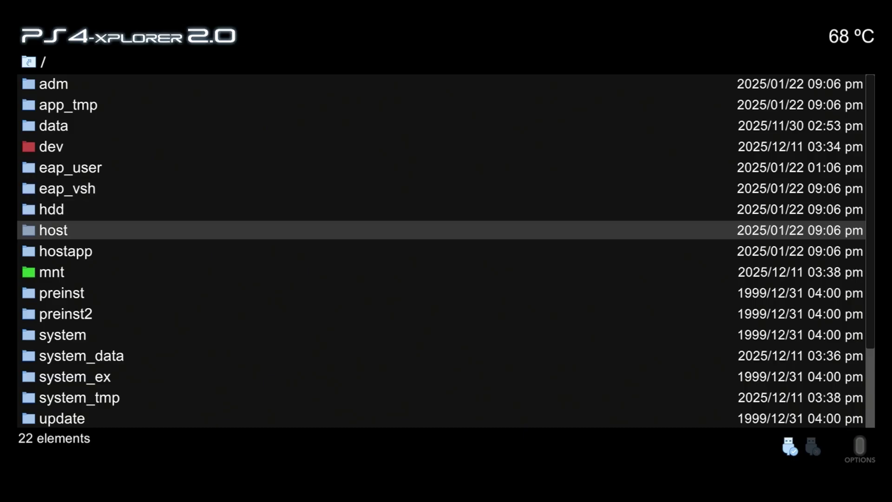
pyautogui.press('Down')
pyautogui.press('Down')
pyautogui.press('Return')
pyautogui.press('Down')
pyautogui.press('Down')
pyautogui.press('Down')
pyautogui.press('Down')
pyautogui.press('Down')
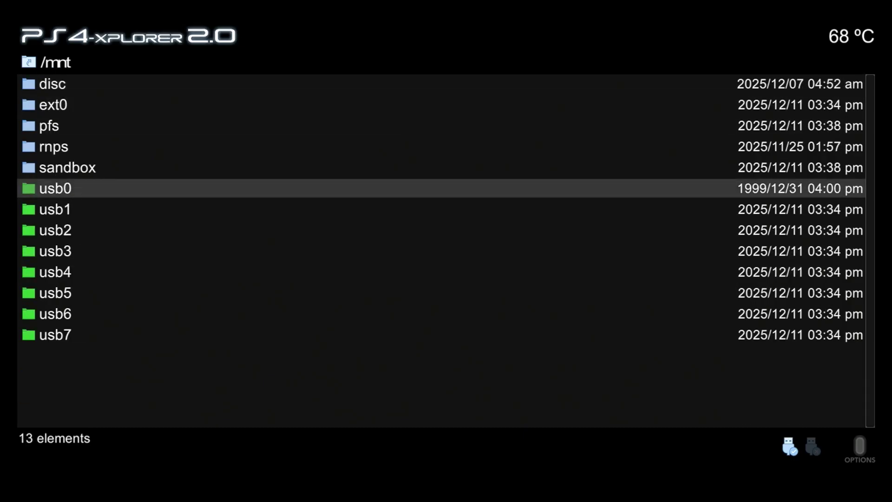
pyautogui.press('Return')
pyautogui.press('Down')
pyautogui.press('Down')
pyautogui.press('Down')
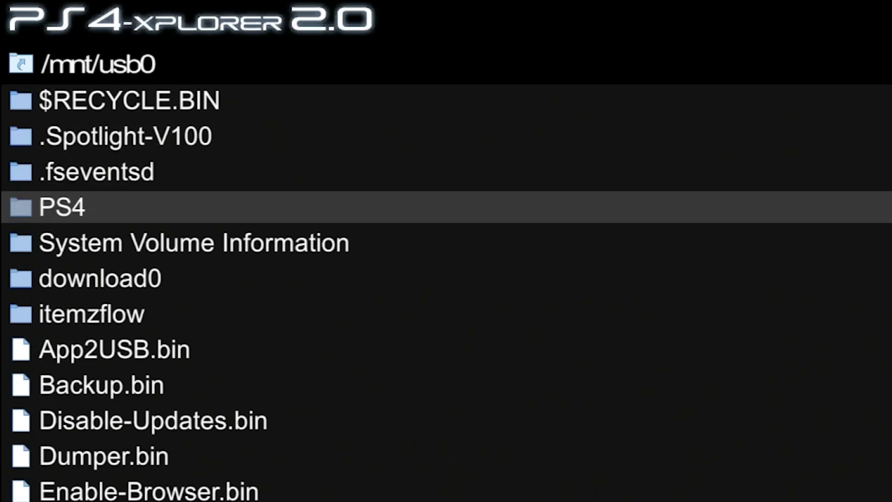
pyautogui.press('Return')
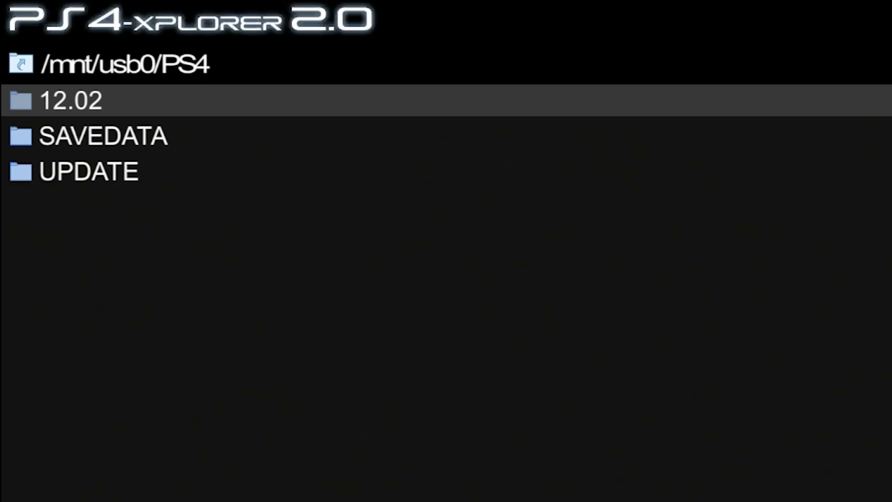
pyautogui.press('Return')
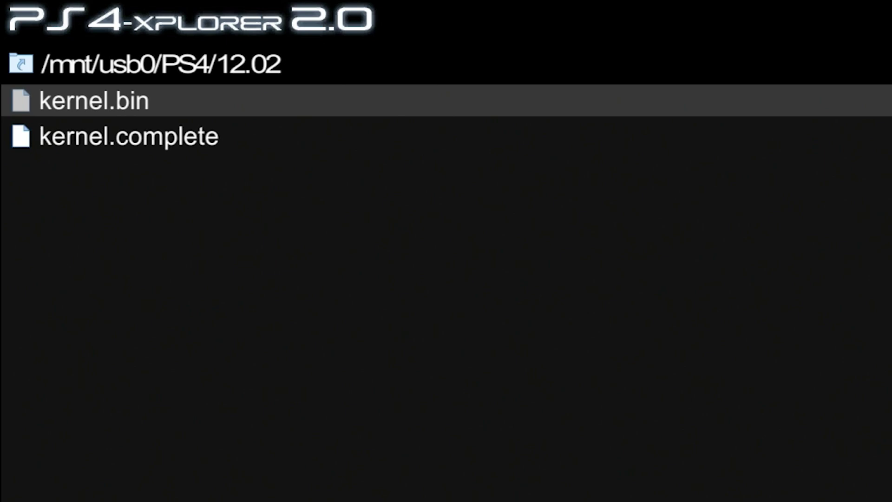
pyautogui.press('Down')
pyautogui.press('Up')
# Load ps4-history-blocker.bin from the Homebrew / Payload Launcher list.
pyautogui.press('Down')
pyautogui.press('Down')
pyautogui.press('Down')
pyautogui.press('Down')
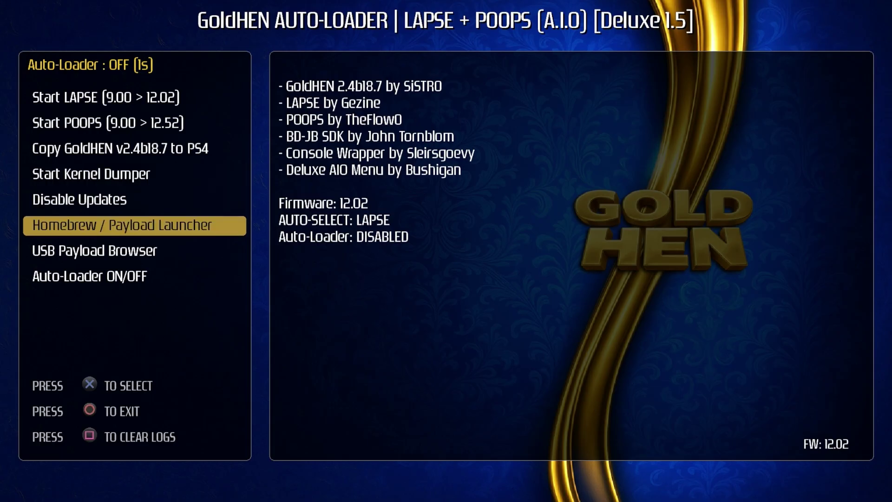
pyautogui.press('Return')
pyautogui.press('Down')
pyautogui.press('Down')
pyautogui.press('Down')
pyautogui.press('Down')
pyautogui.press('Down')
pyautogui.press('Down')
pyautogui.press('Down')
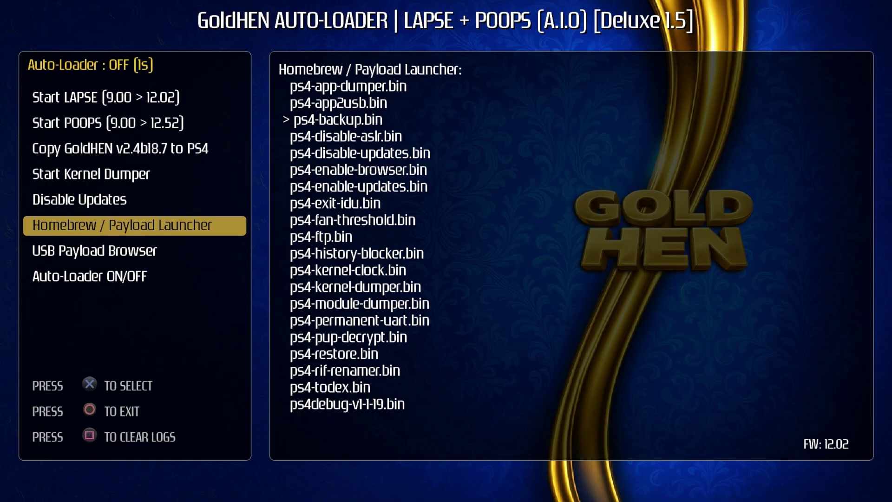
pyautogui.press('Down')
pyautogui.press('Down')
pyautogui.press('Down')
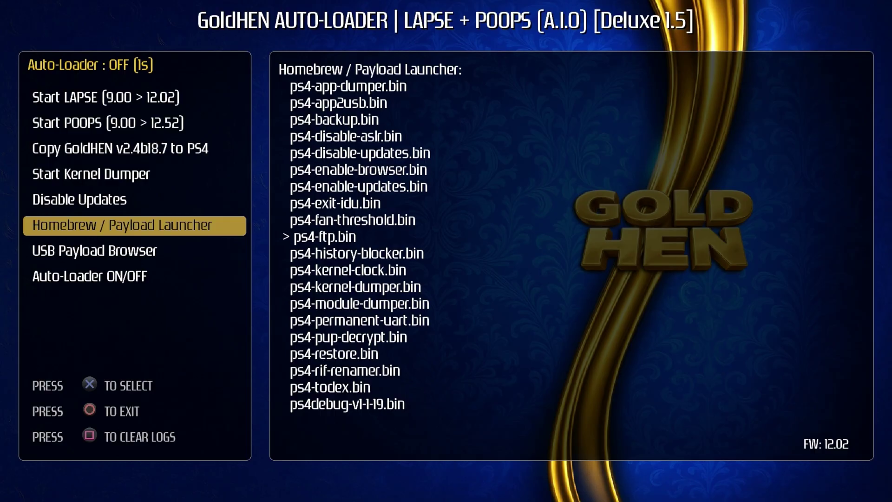
pyautogui.press('Return')
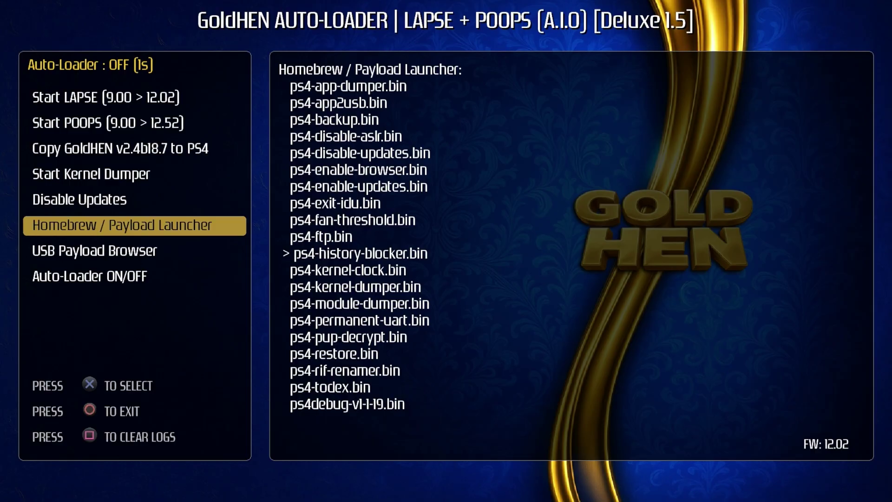
pyautogui.press('Down')
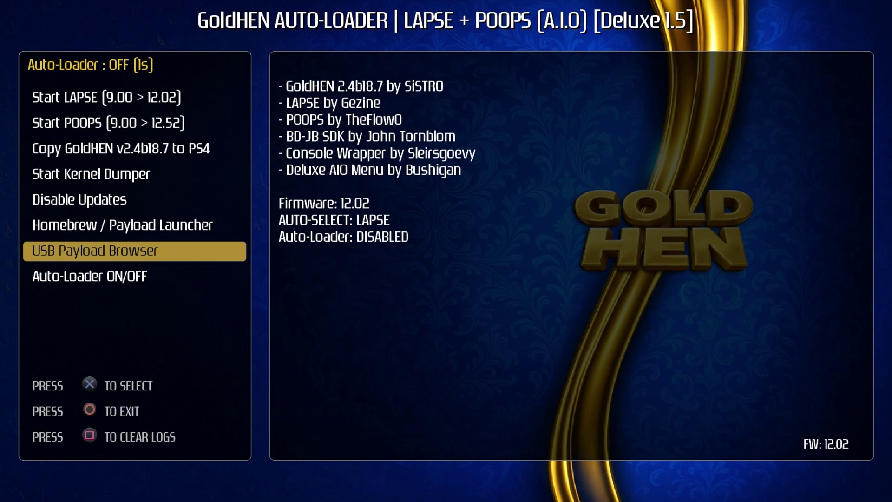
# Scan the USB drive with USB Payload Browser, which reports no payloads found.
pyautogui.press('Return')
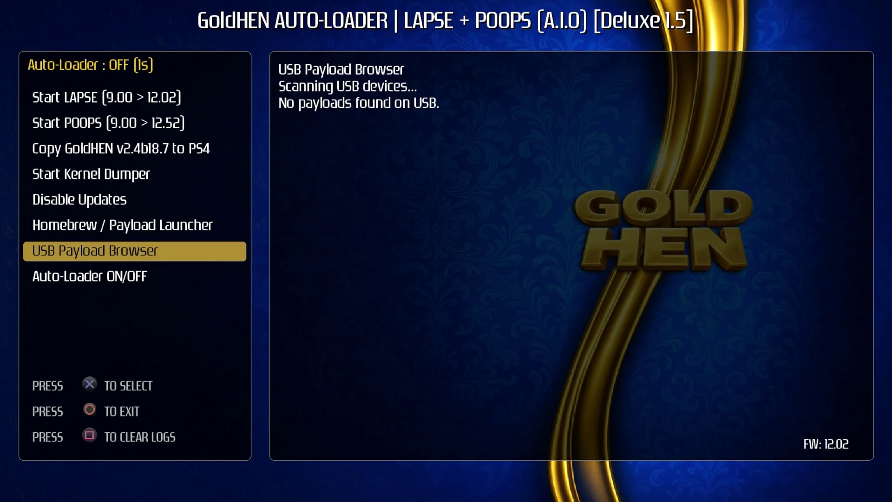
pyautogui.press('Up')
pyautogui.press('Up')
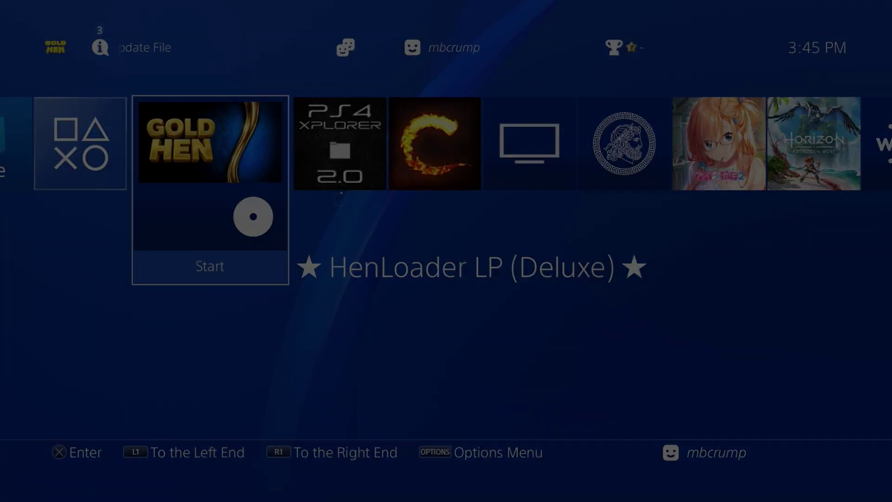
# Open GoldHEN's Package Installer from the function row.
pyautogui.press('Up')
pyautogui.press('Left')
pyautogui.press('Left')
pyautogui.press('Left')
pyautogui.press('Left')
pyautogui.press('Left')
pyautogui.press('Left')
pyautogui.press('Left')
pyautogui.press('Left')
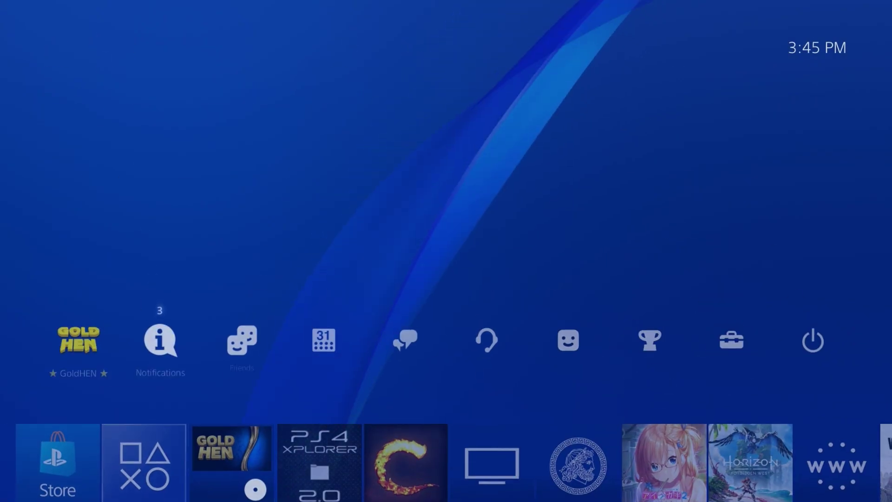
pyautogui.press('Return')
pyautogui.press('Return')
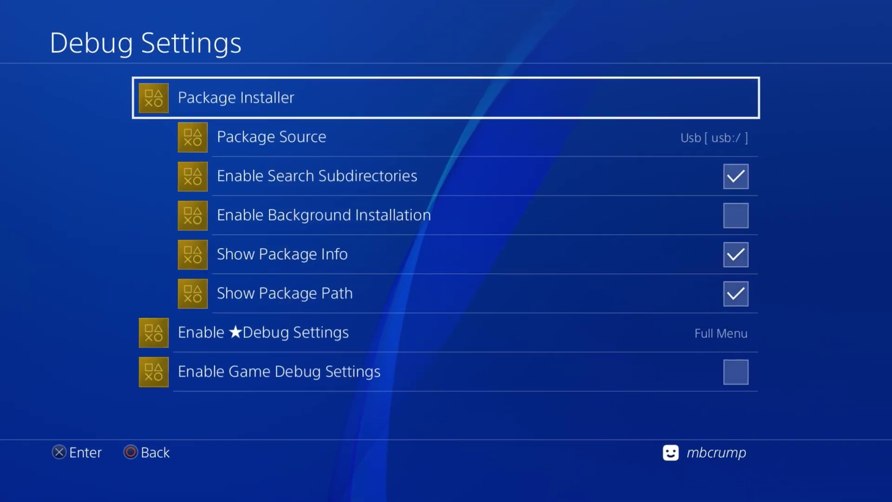
pyautogui.press('Return')
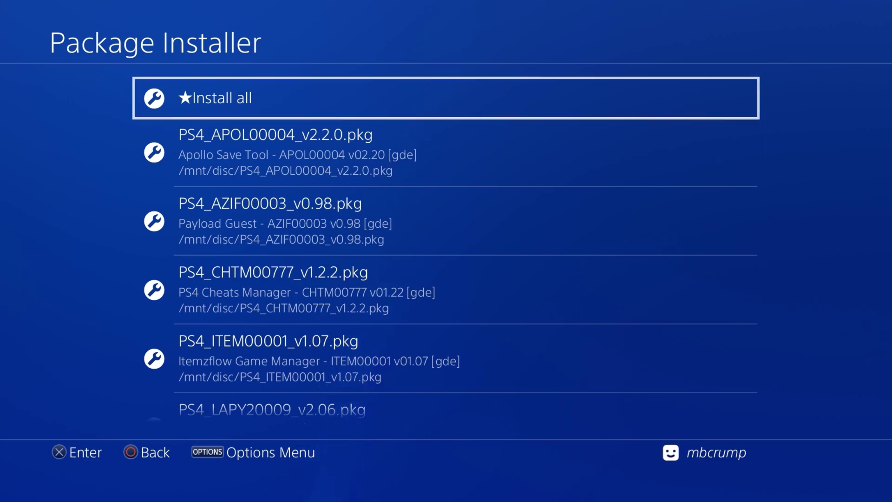
# Scroll through the packages, from Apollo Save Tool and PS4-Xplorer 2.0 to Store-R2(1).pkg and Netflix.
pyautogui.press('Down')
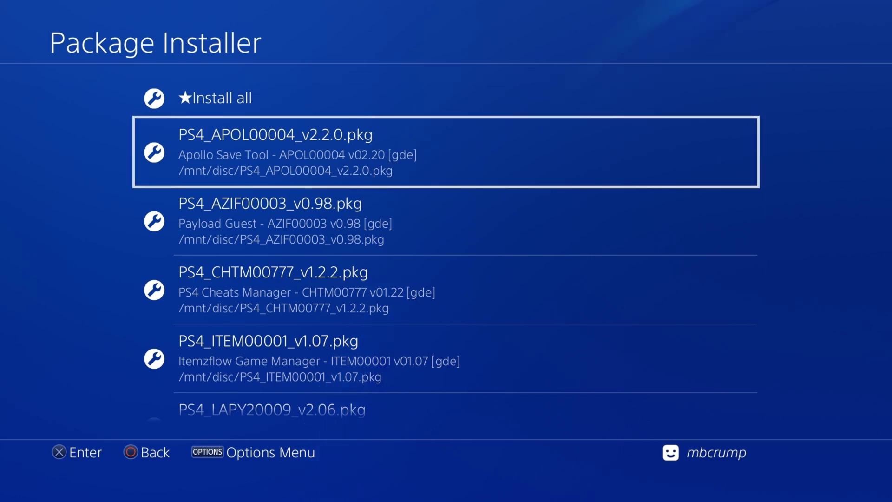
pyautogui.press('Down')
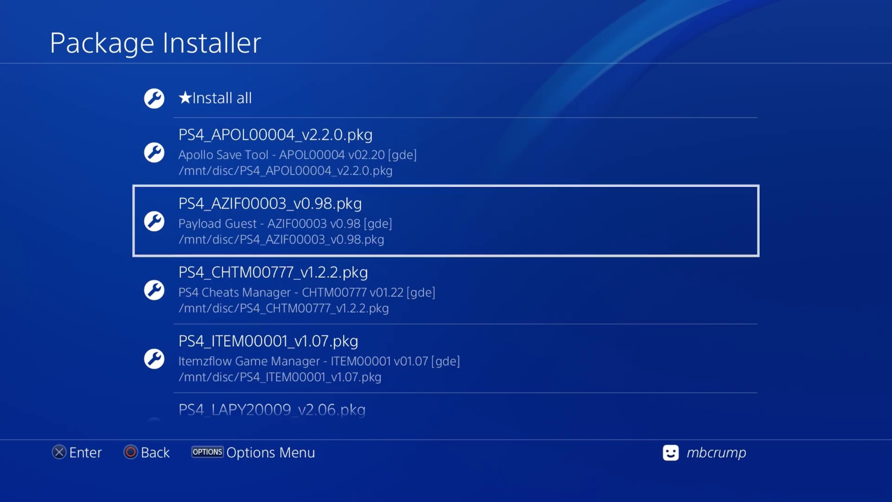
pyautogui.press('Down')
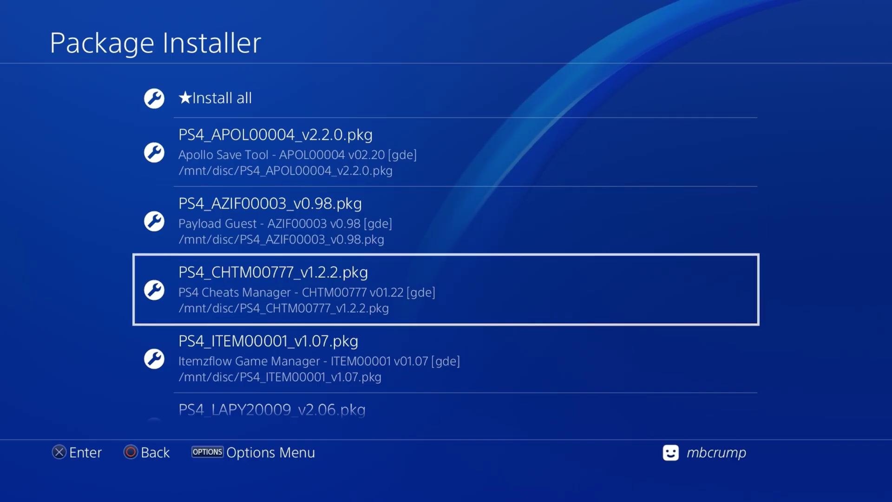
pyautogui.press('Down')
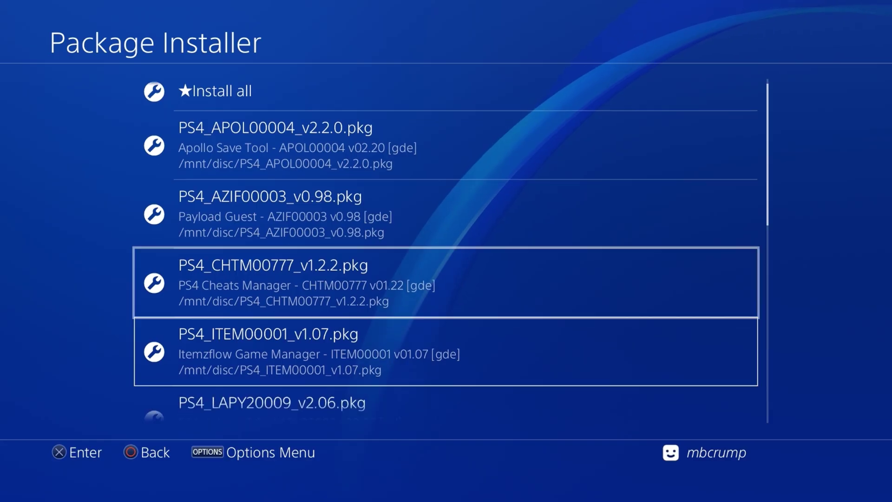
pyautogui.press('Down')
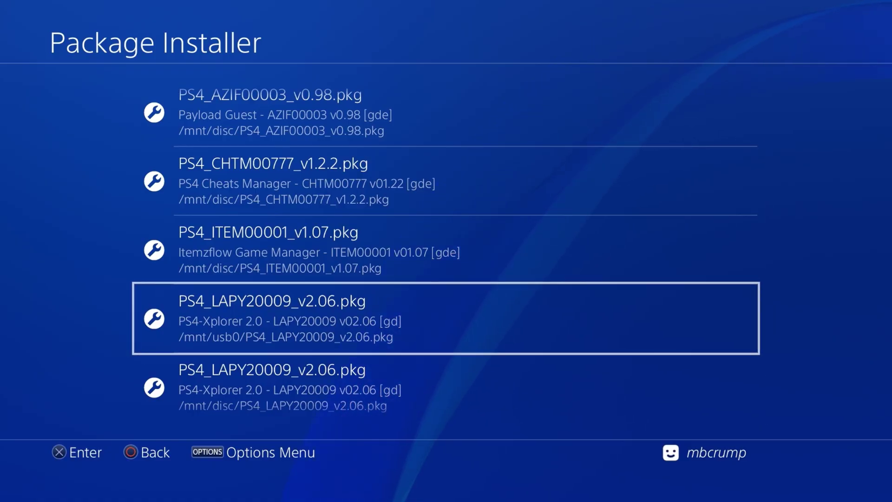
pyautogui.press('Down')
pyautogui.press('Down')
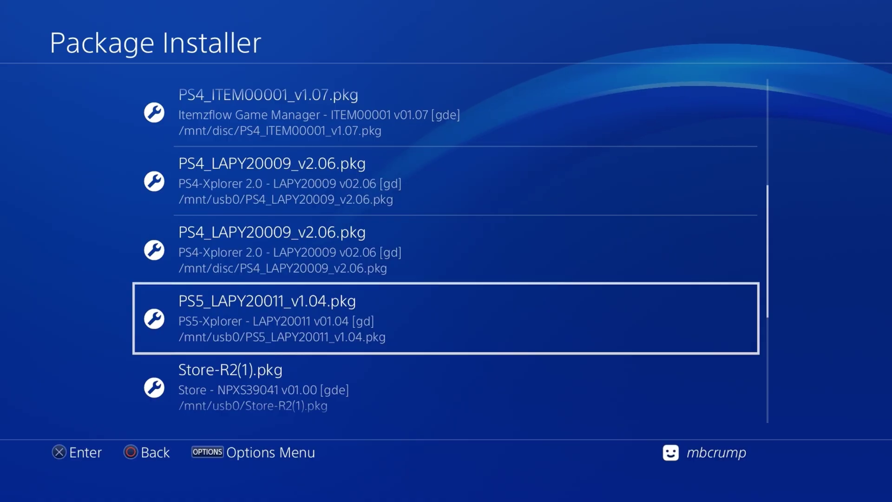
pyautogui.press('Down')
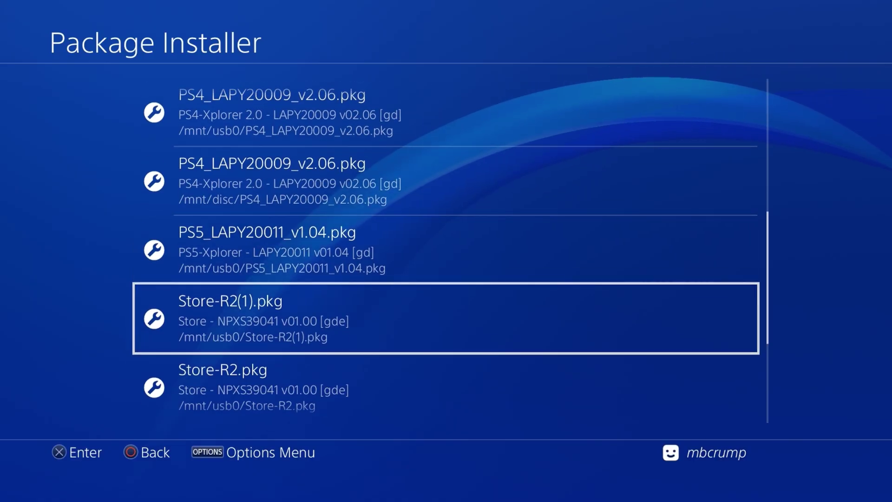
pyautogui.press('Down')
pyautogui.press('Down')
pyautogui.press('Down')
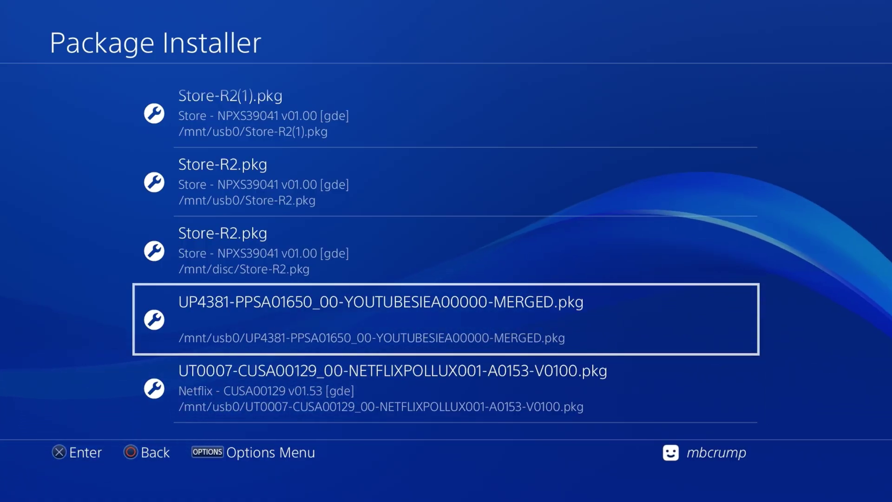
pyautogui.press('Down')
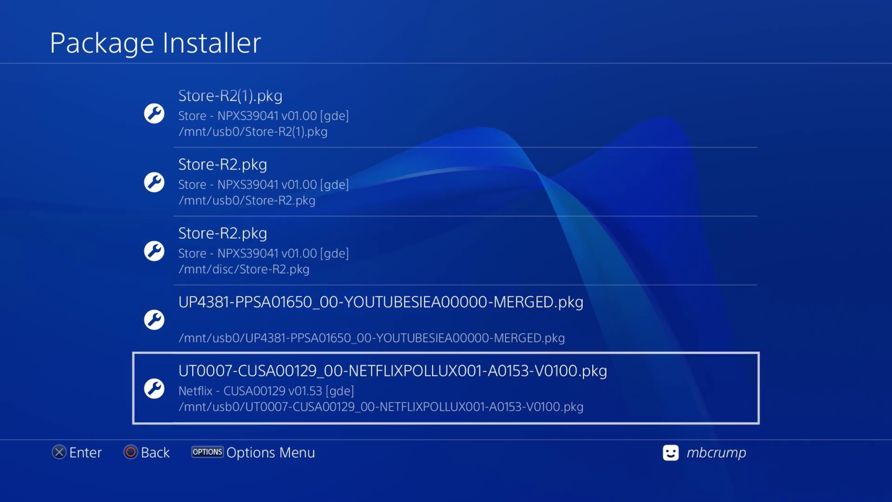
pyautogui.press('Up')
pyautogui.press('Up')
pyautogui.press('Up')
pyautogui.press('Up')
pyautogui.press('Up')
pyautogui.press('Up')
pyautogui.press('Up')
pyautogui.press('Up')
pyautogui.press('Up')
pyautogui.press('Up')
pyautogui.press('Up')
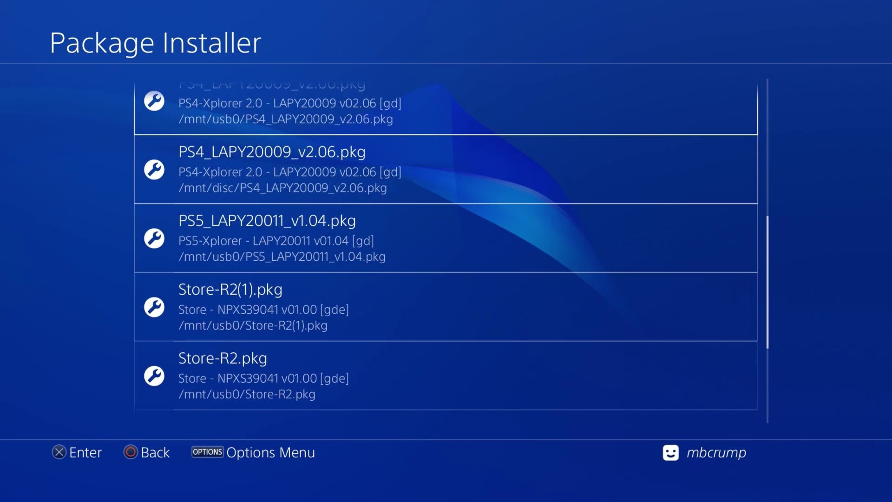